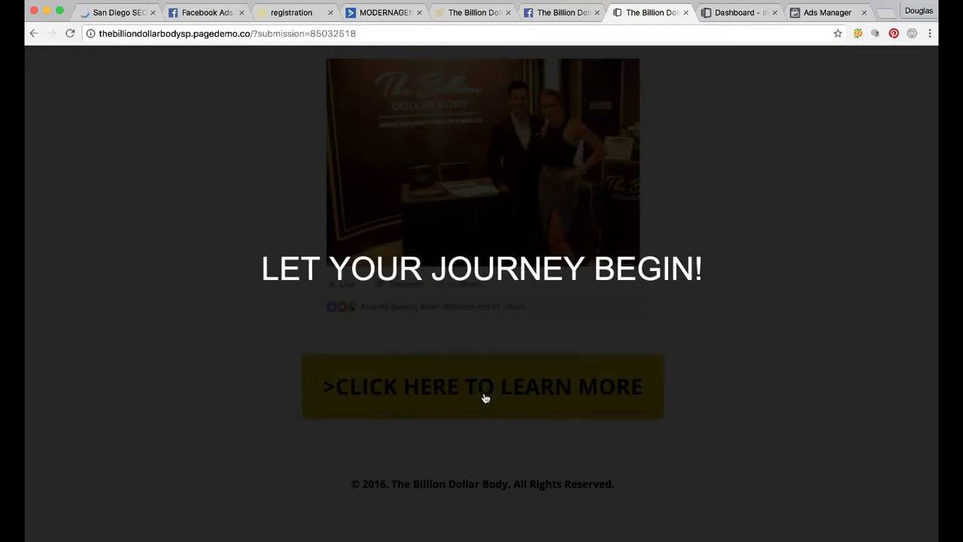
Follow the squeeze page's learn-more link to the Billion Dollar Body website.
{"action": "left_click", "coordinate": [485, 398]}
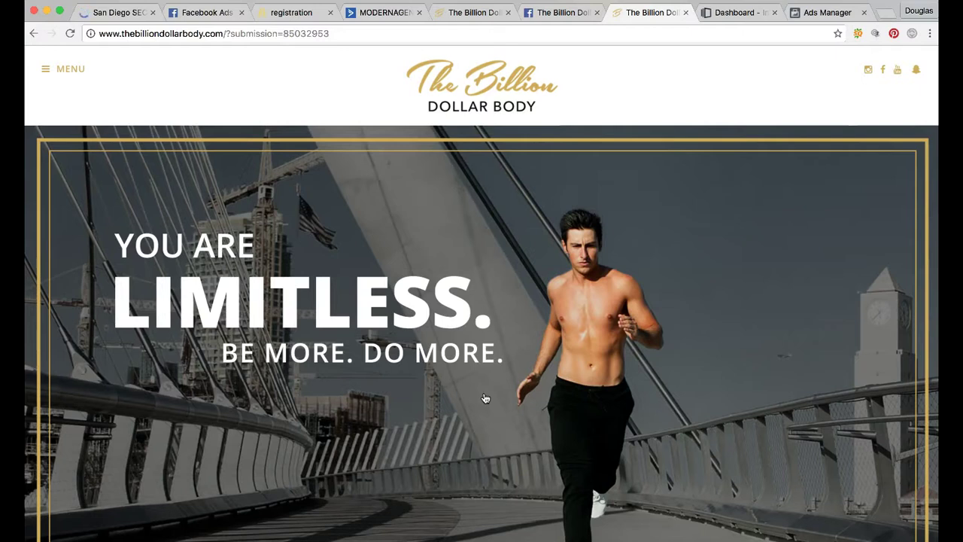
Switch to the Instapage dashboard, show the Personal Projects pages and expand the first realtor group.
{"action": "left_click", "coordinate": [728, 15]}
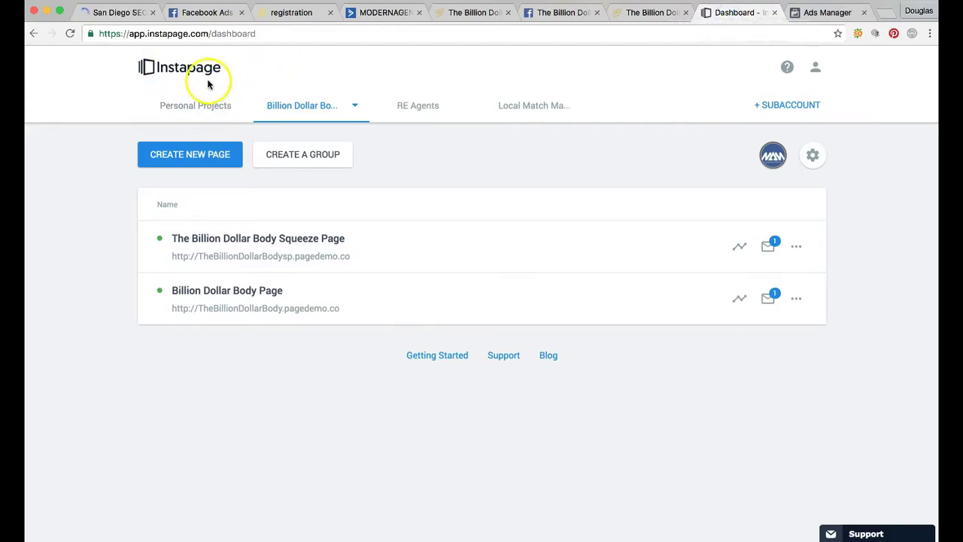
{"action": "left_click", "coordinate": [195, 112]}
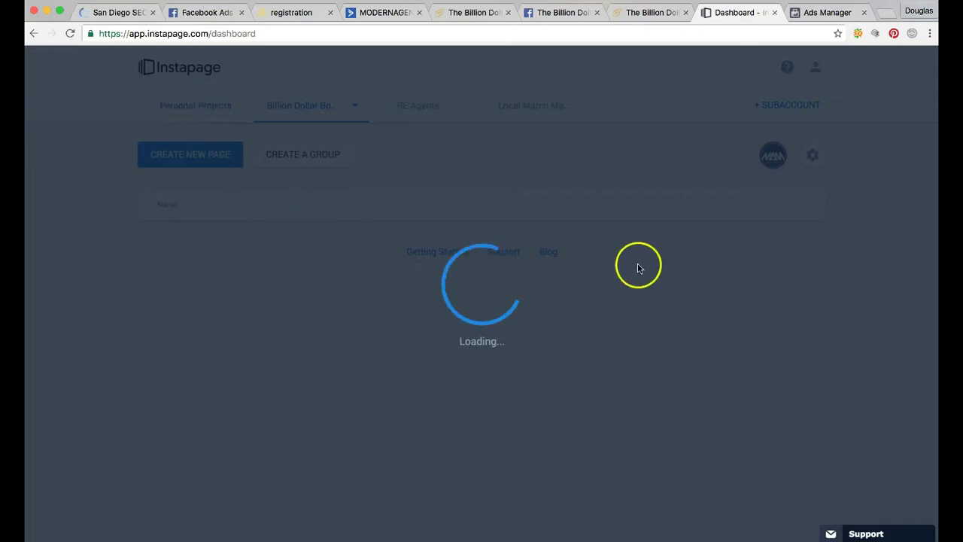
{"action": "scroll", "coordinate": [424, 389], "scroll_direction": "down", "scroll_amount": 10}
{"action": "scroll", "coordinate": [424, 389], "scroll_direction": "up", "scroll_amount": 12}
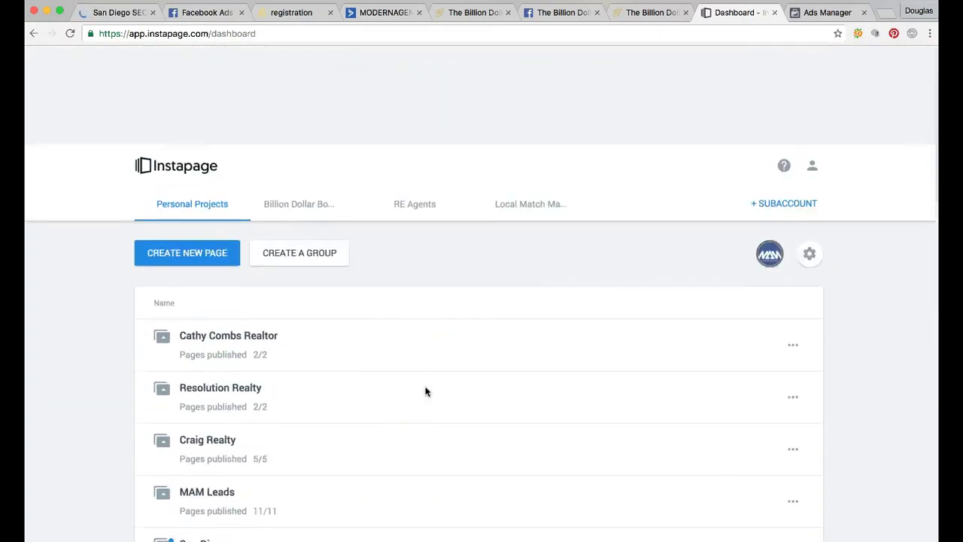
{"action": "left_click", "coordinate": [162, 236]}
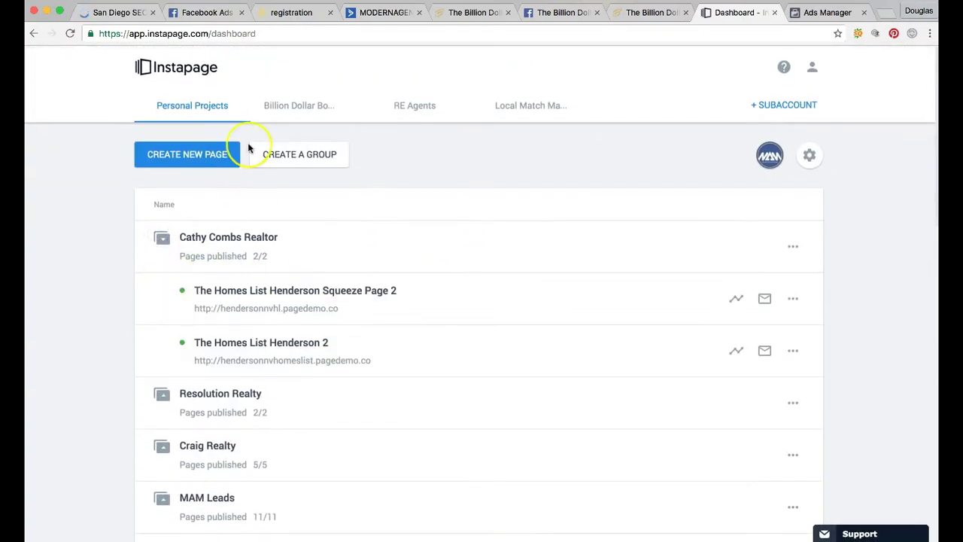
{"action": "scroll", "coordinate": [383, 151], "scroll_direction": "down", "scroll_amount": 3}
{"action": "scroll", "coordinate": [489, 151], "scroll_direction": "up", "scroll_amount": 3}
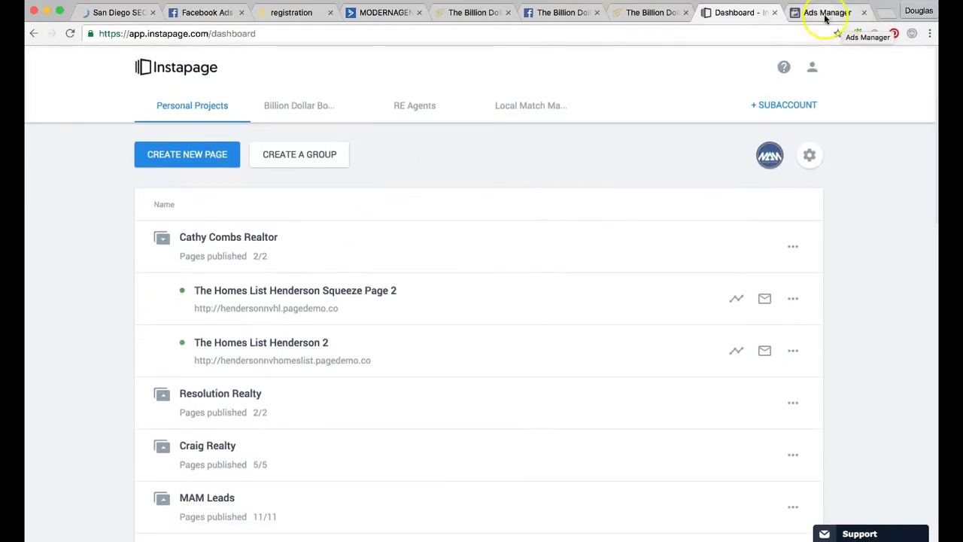
Switch to Facebook Ads Manager and examine the Billion Dollar Body saved audience's location, age, gender, exclusions, income and interests.
{"action": "left_click", "coordinate": [825, 13]}
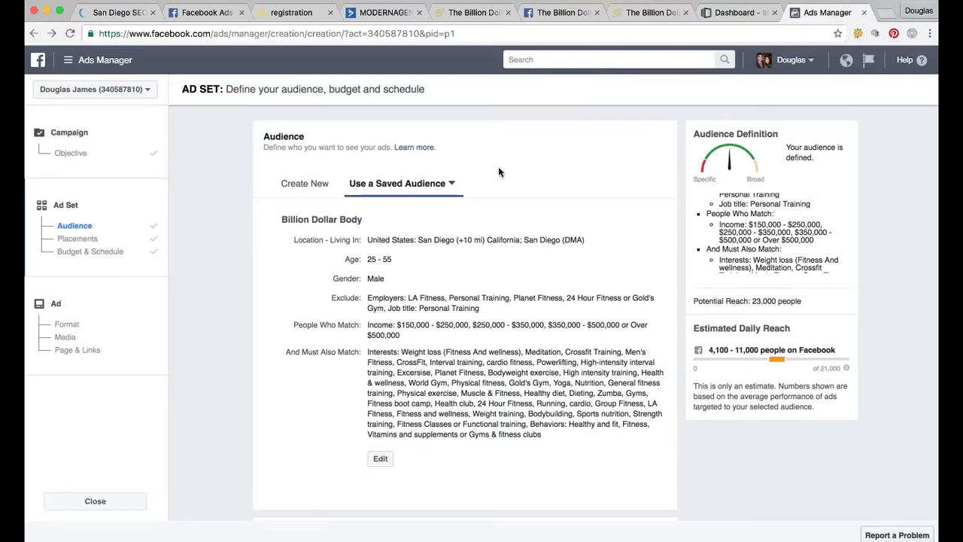
{"action": "left_click", "coordinate": [419, 348]}
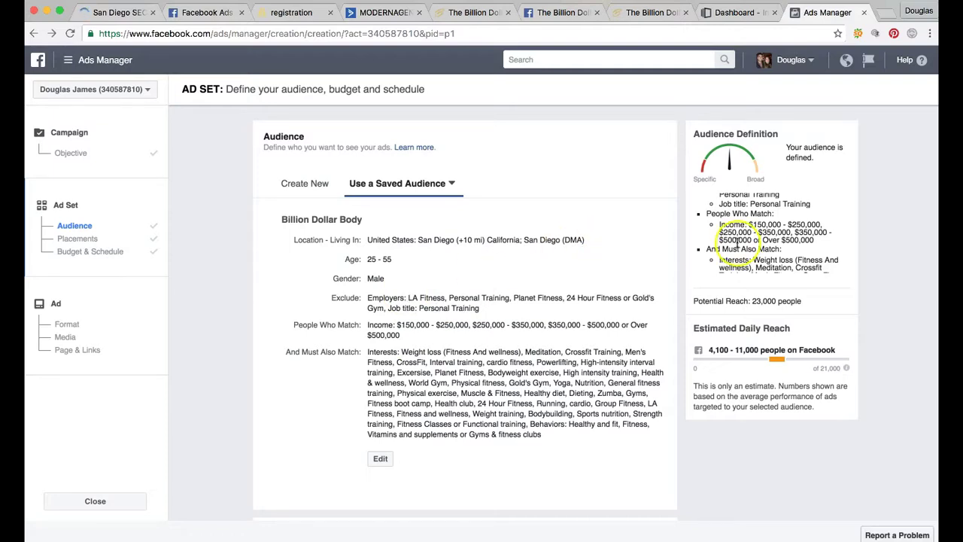
{"action": "scroll", "coordinate": [737, 239], "scroll_direction": "up", "scroll_amount": 5}
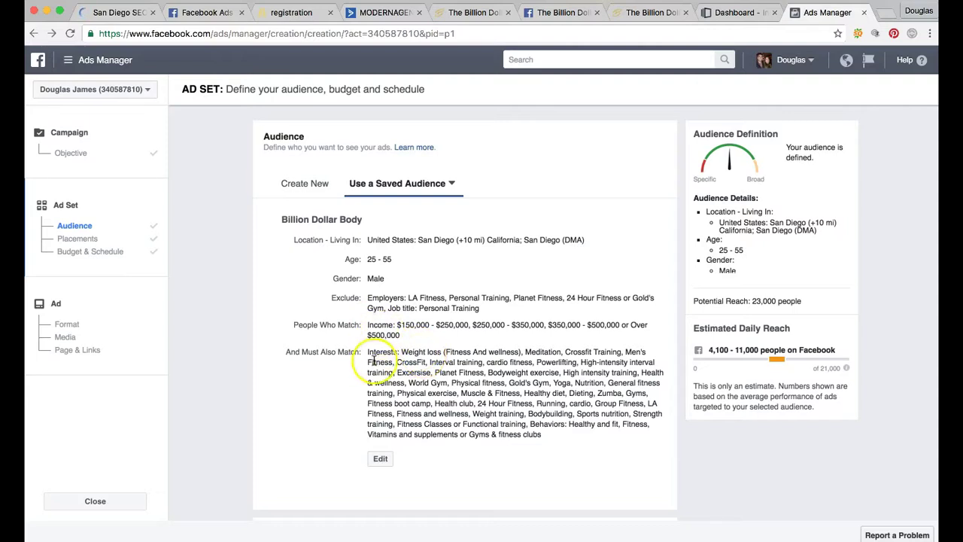
{"action": "scroll", "coordinate": [376, 353], "scroll_direction": "down", "scroll_amount": 1}
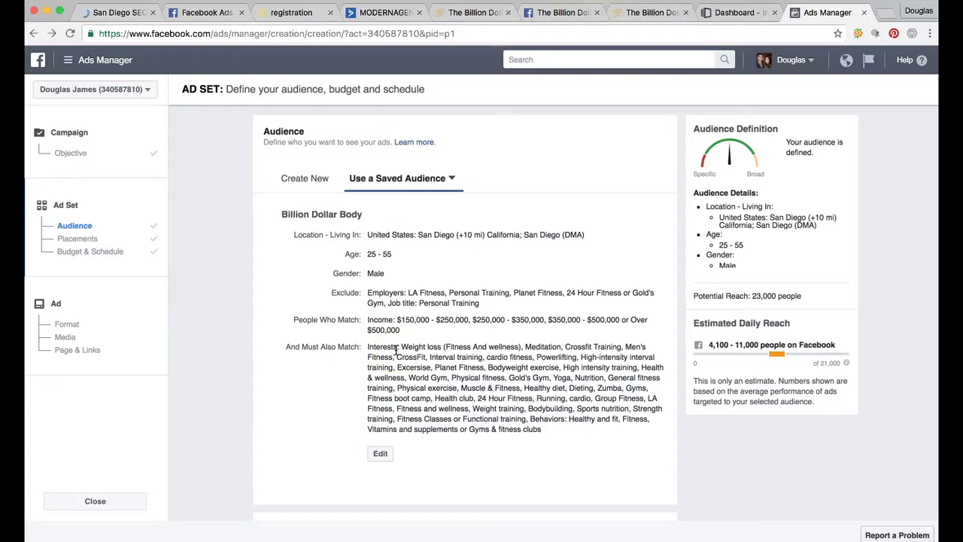
{"action": "scroll", "coordinate": [421, 361], "scroll_direction": "down", "scroll_amount": 1}
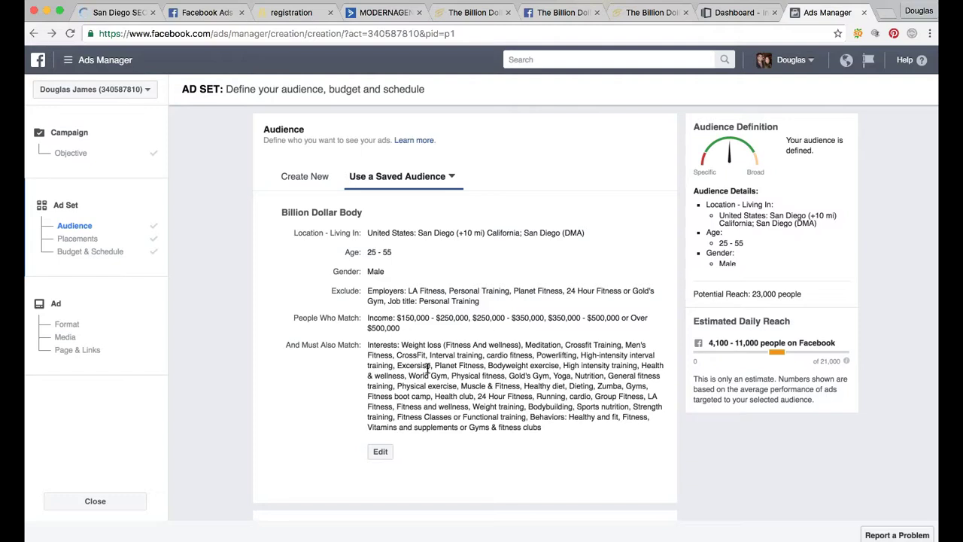
{"action": "scroll", "coordinate": [427, 367], "scroll_direction": "down", "scroll_amount": 4}
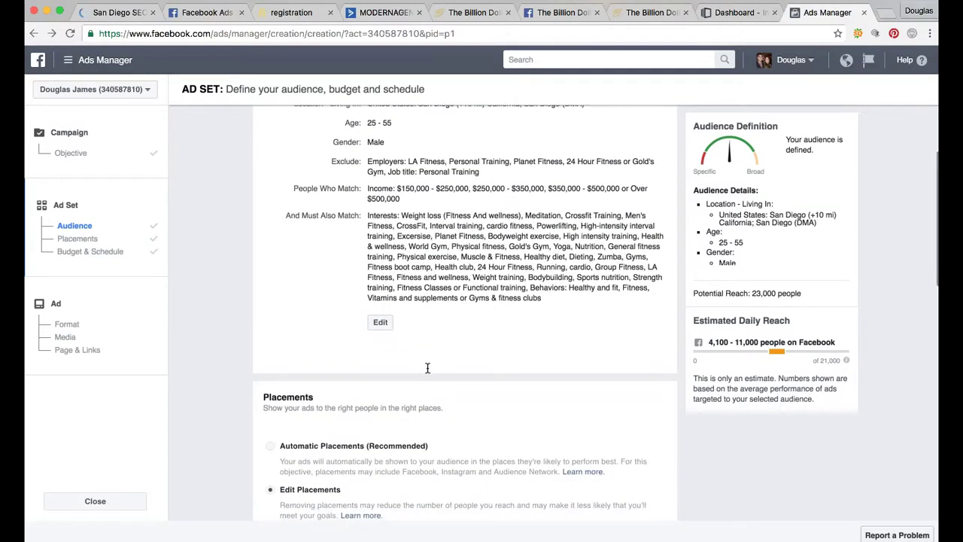
{"action": "scroll", "coordinate": [427, 367], "scroll_direction": "up", "scroll_amount": 4}
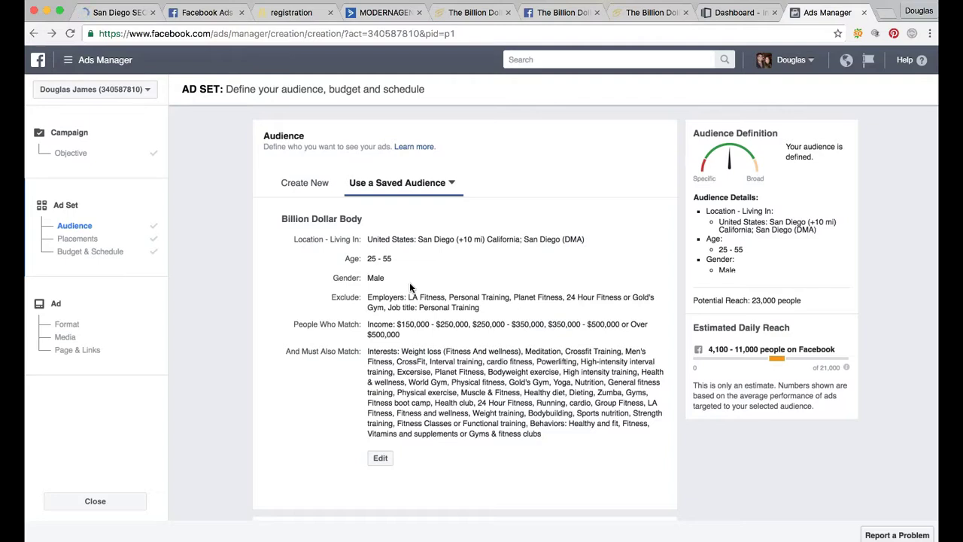
Expand the Facebook platform in the ad set's placements and review the budget and schedule settings.
{"action": "scroll", "coordinate": [410, 286], "scroll_direction": "down", "scroll_amount": 5}
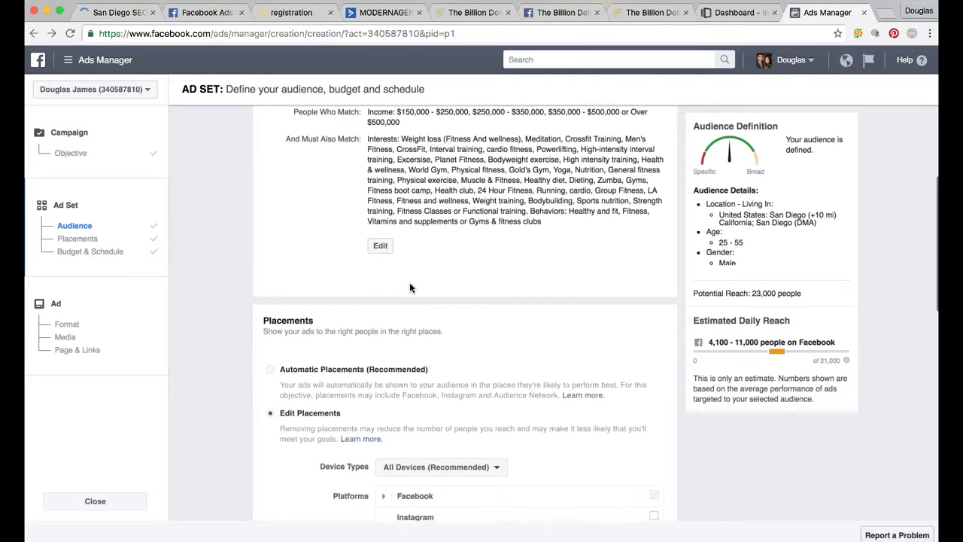
{"action": "scroll", "coordinate": [610, 396], "scroll_direction": "down", "scroll_amount": 4}
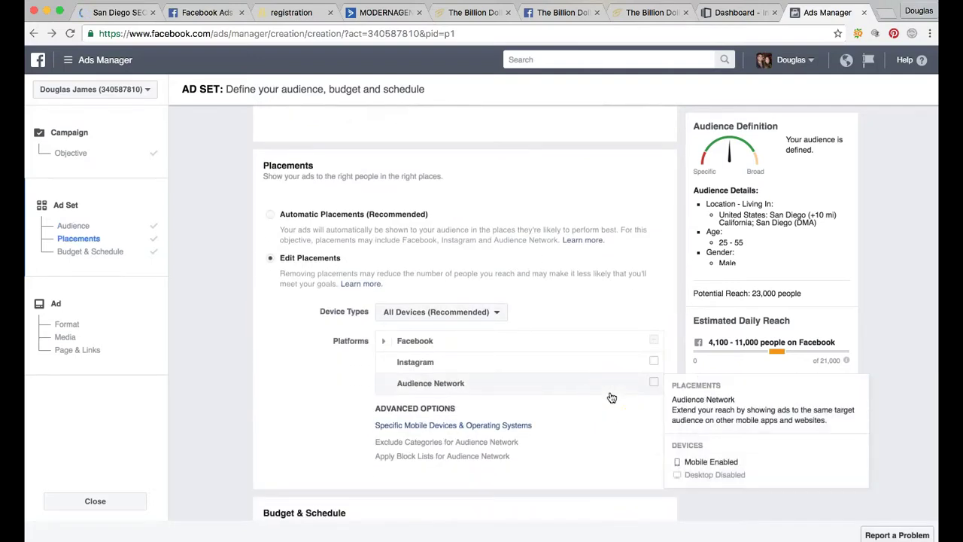
{"action": "left_click", "coordinate": [385, 342]}
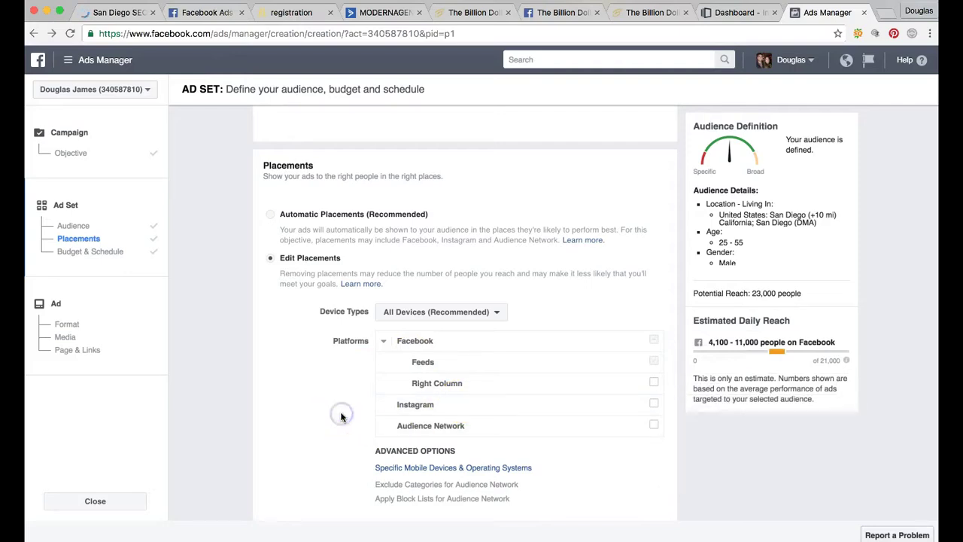
{"action": "scroll", "coordinate": [341, 415], "scroll_direction": "down", "scroll_amount": 5}
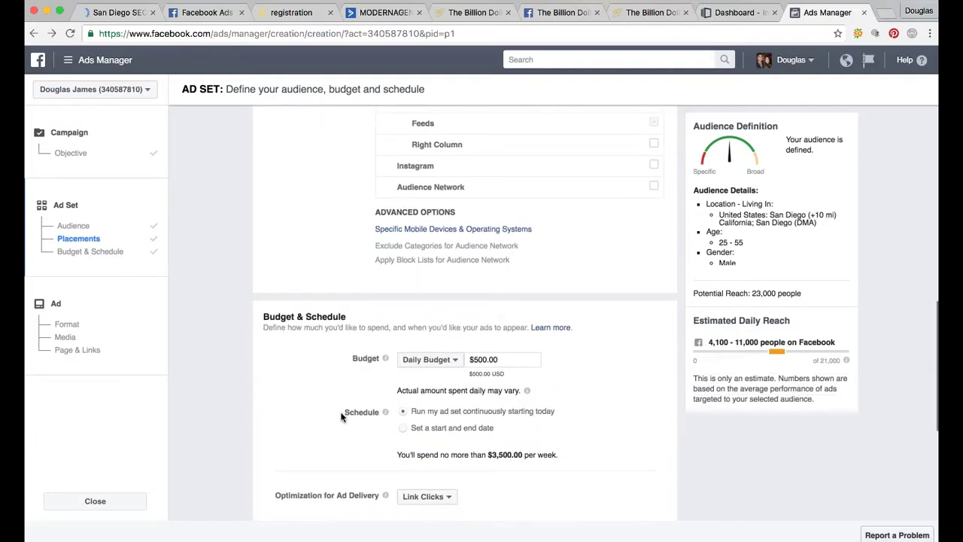
{"action": "scroll", "coordinate": [341, 415], "scroll_direction": "up", "scroll_amount": 1}
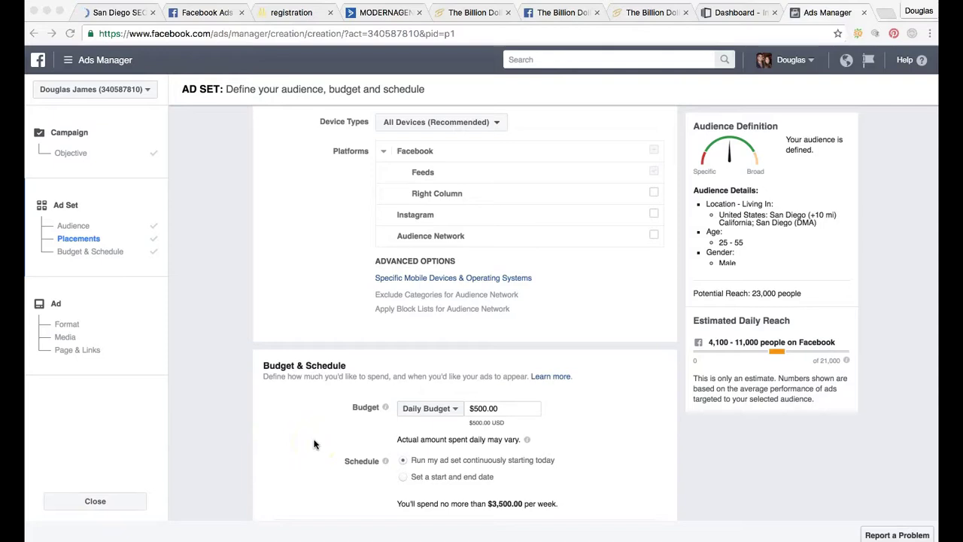
Examine the audience definition, potential reach and estimated daily reach alongside the ad set's targeting and placements.
{"action": "scroll", "coordinate": [604, 421], "scroll_direction": "down", "scroll_amount": 2}
{"action": "scroll", "coordinate": [602, 422], "scroll_direction": "up", "scroll_amount": 3}
{"action": "scroll", "coordinate": [601, 424], "scroll_direction": "up", "scroll_amount": 6}
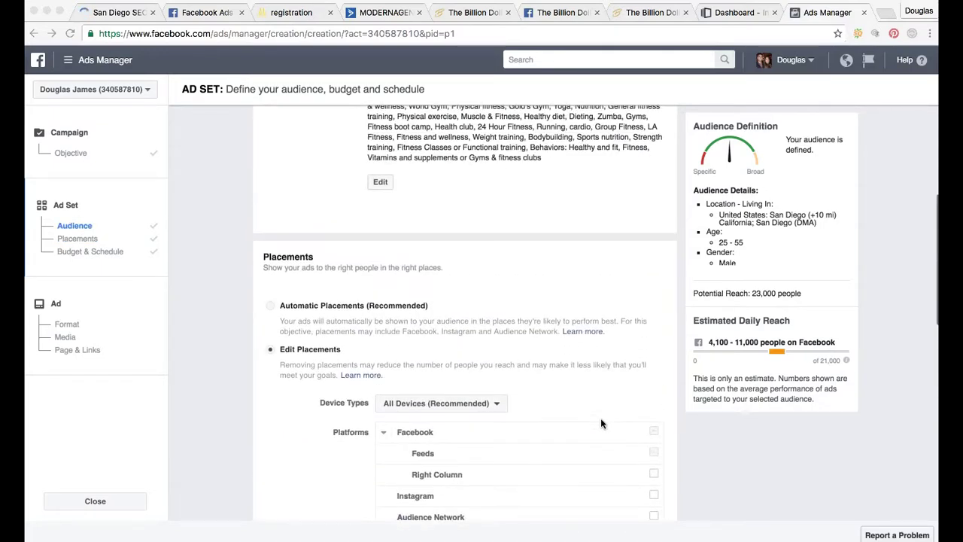
{"action": "scroll", "coordinate": [600, 424], "scroll_direction": "up", "scroll_amount": 1}
{"action": "scroll", "coordinate": [624, 419], "scroll_direction": "down", "scroll_amount": 3}
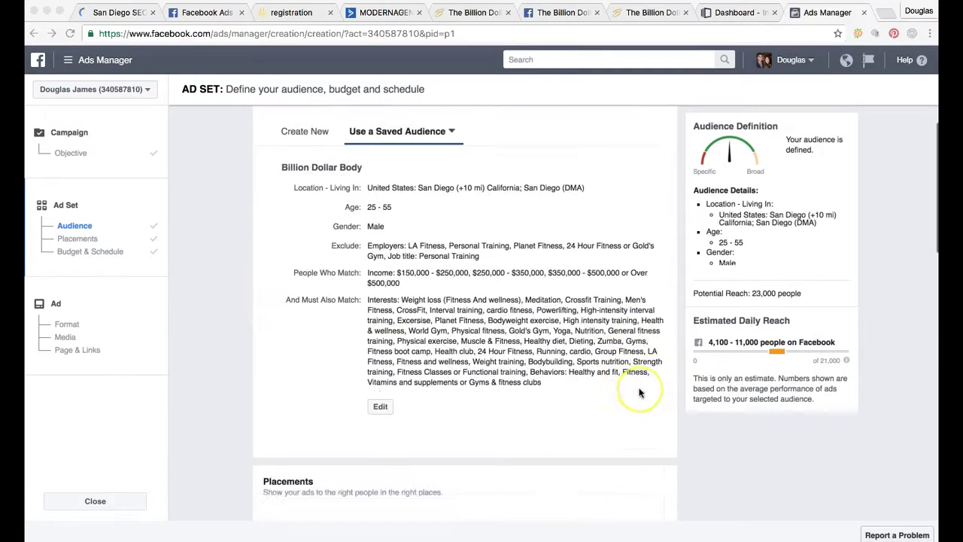
{"action": "scroll", "coordinate": [639, 392], "scroll_direction": "down", "scroll_amount": 2}
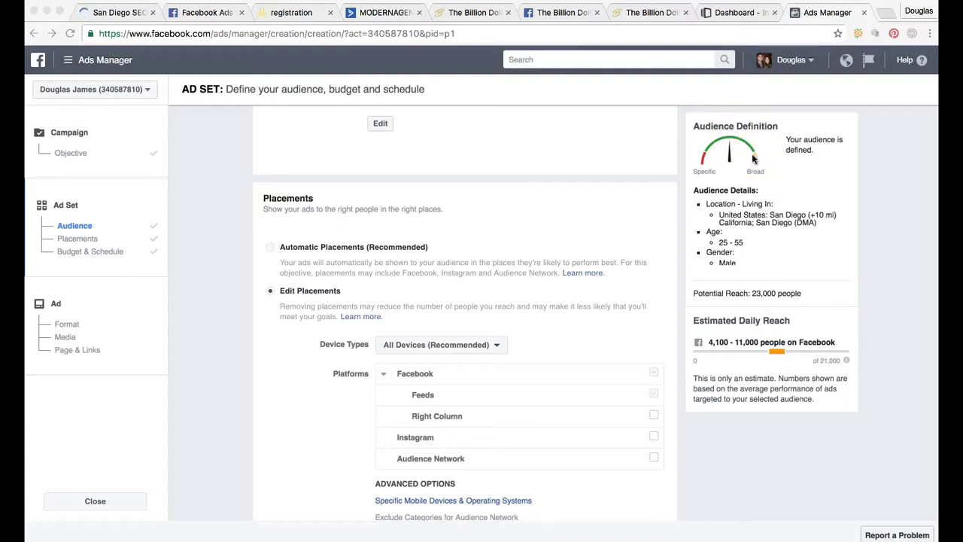
{"action": "scroll", "coordinate": [782, 180], "scroll_direction": "down", "scroll_amount": 2}
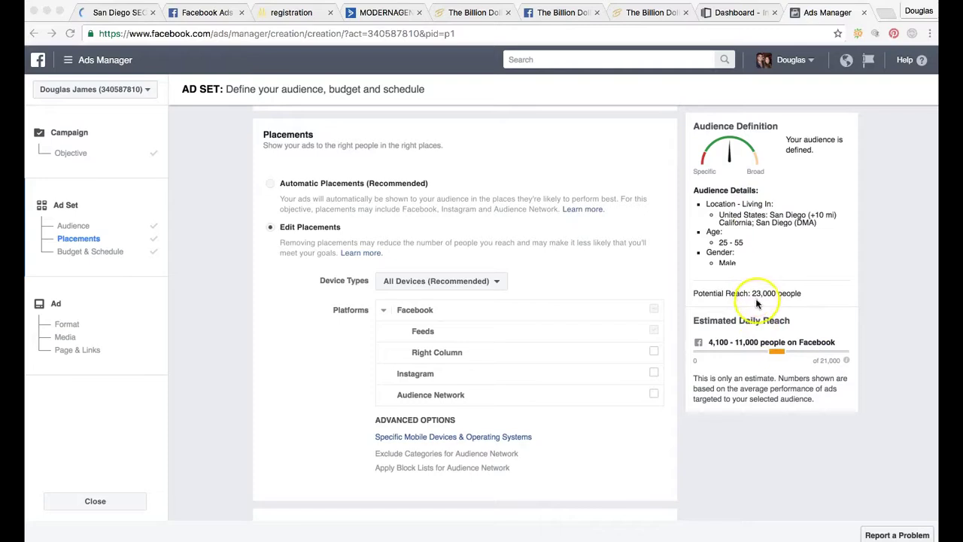
{"action": "scroll", "coordinate": [585, 258], "scroll_direction": "up", "scroll_amount": 5}
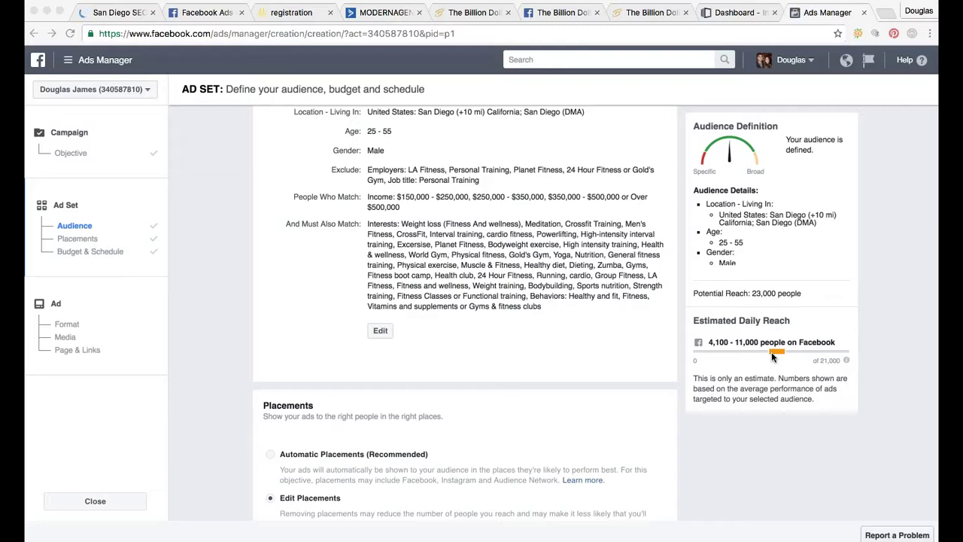
{"action": "scroll", "coordinate": [685, 369], "scroll_direction": "down", "scroll_amount": 3}
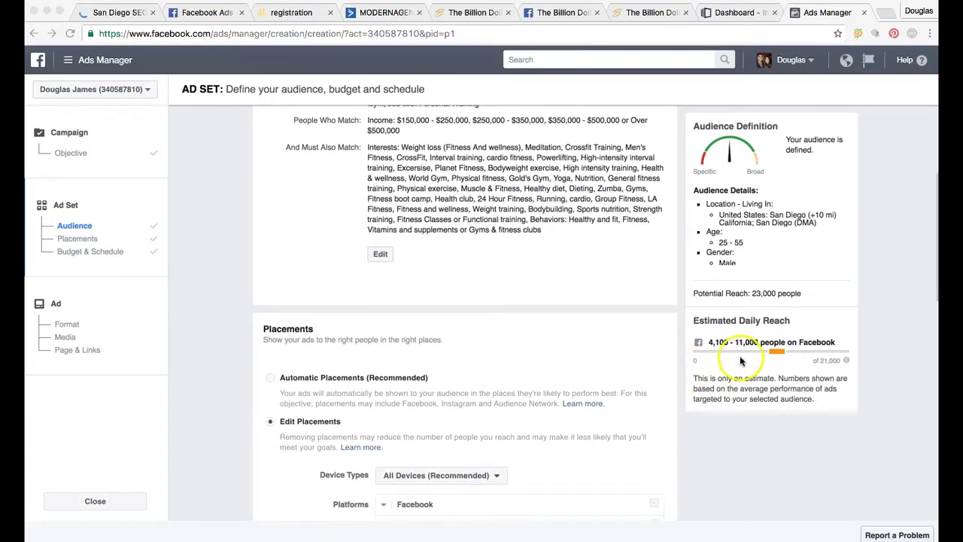
{"action": "scroll", "coordinate": [722, 349], "scroll_direction": "down", "scroll_amount": 1}
{"action": "scroll", "coordinate": [715, 347], "scroll_direction": "down", "scroll_amount": 2}
{"action": "scroll", "coordinate": [527, 331], "scroll_direction": "up", "scroll_amount": 8}
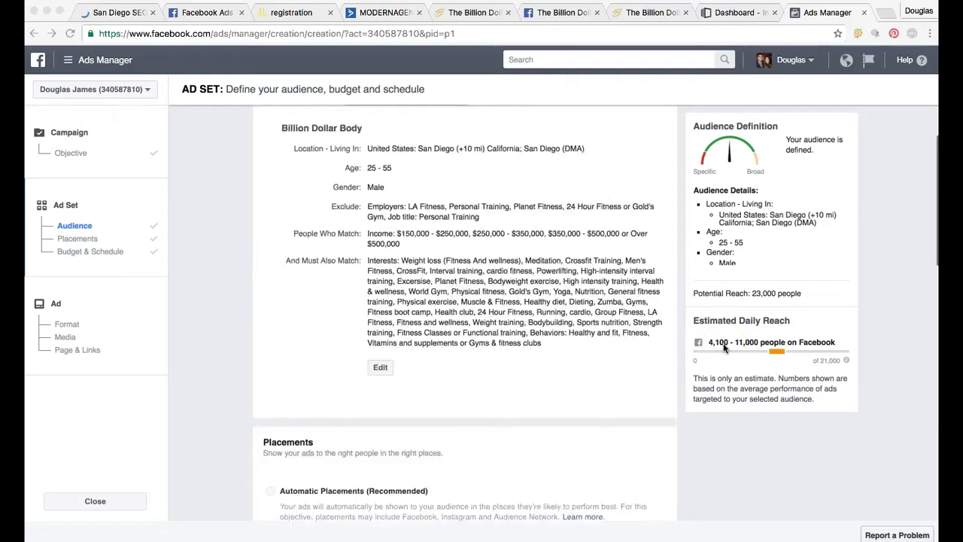
{"action": "left_click", "coordinate": [79, 239]}
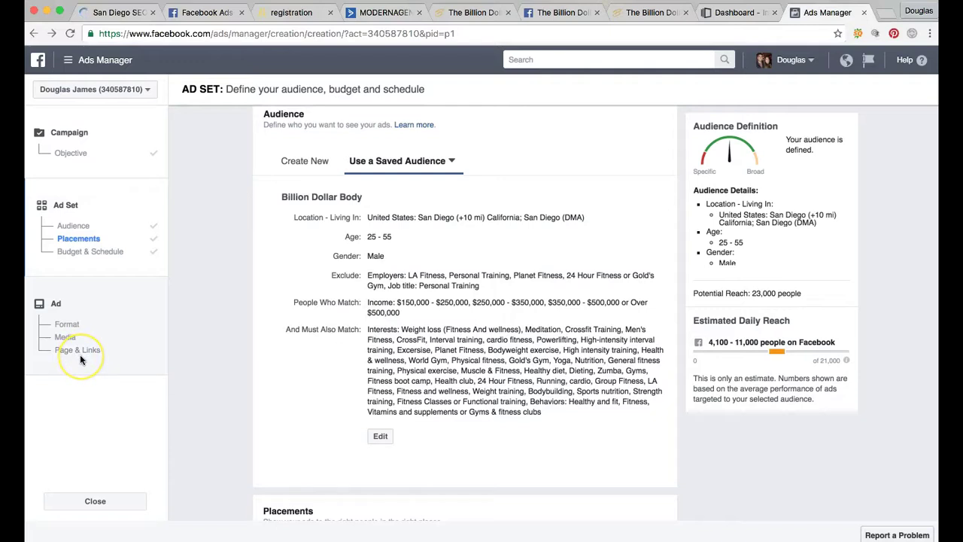
{"action": "left_click", "coordinate": [154, 312]}
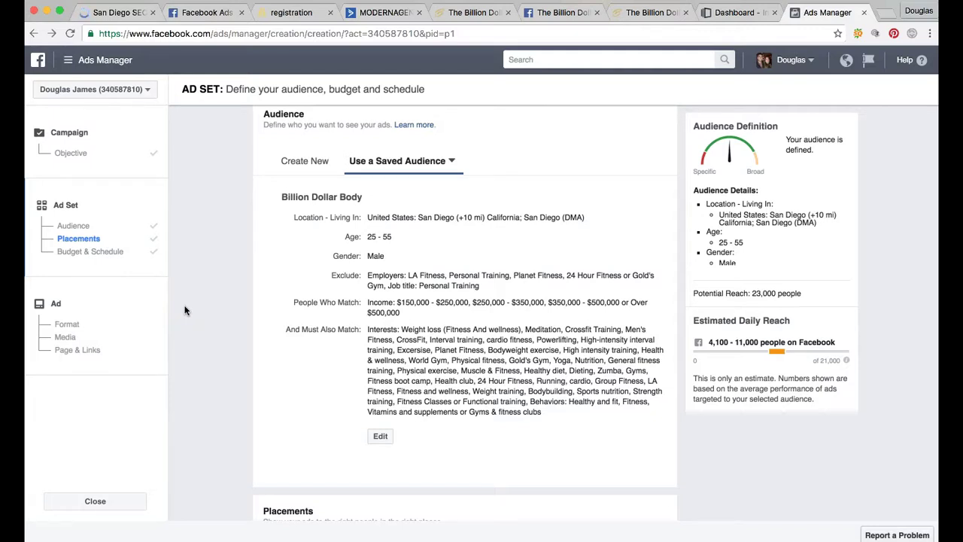
{"action": "left_click", "coordinate": [791, 419]}
{"action": "left_click", "coordinate": [606, 406]}
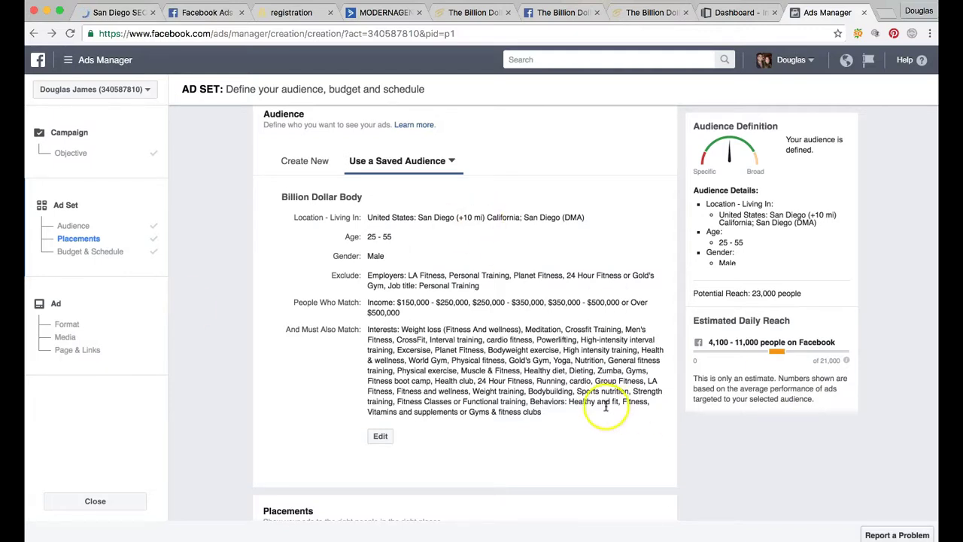
{"action": "scroll", "coordinate": [625, 399], "scroll_direction": "up", "scroll_amount": 1}
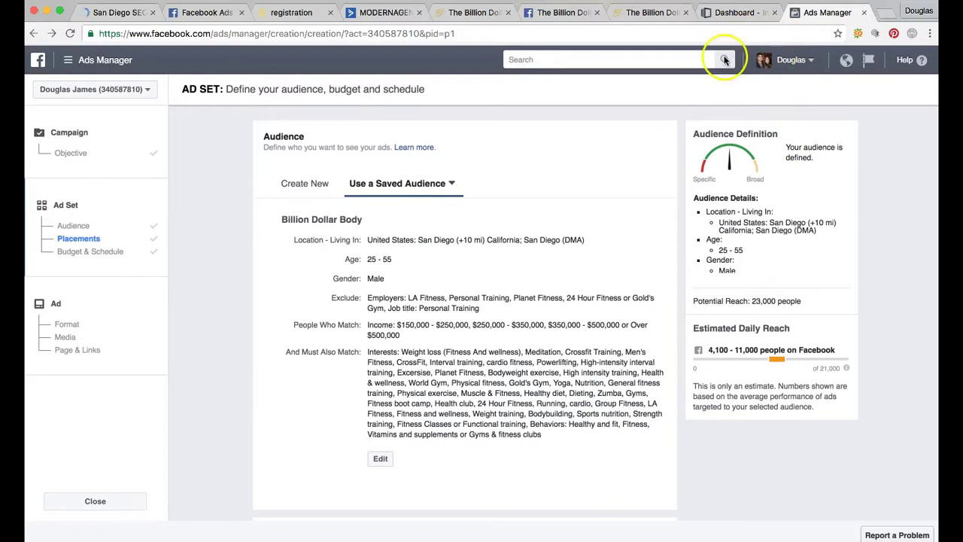
Switch back to the Instapage dashboard with the Personal Projects landing pages.
{"action": "left_click", "coordinate": [727, 13]}
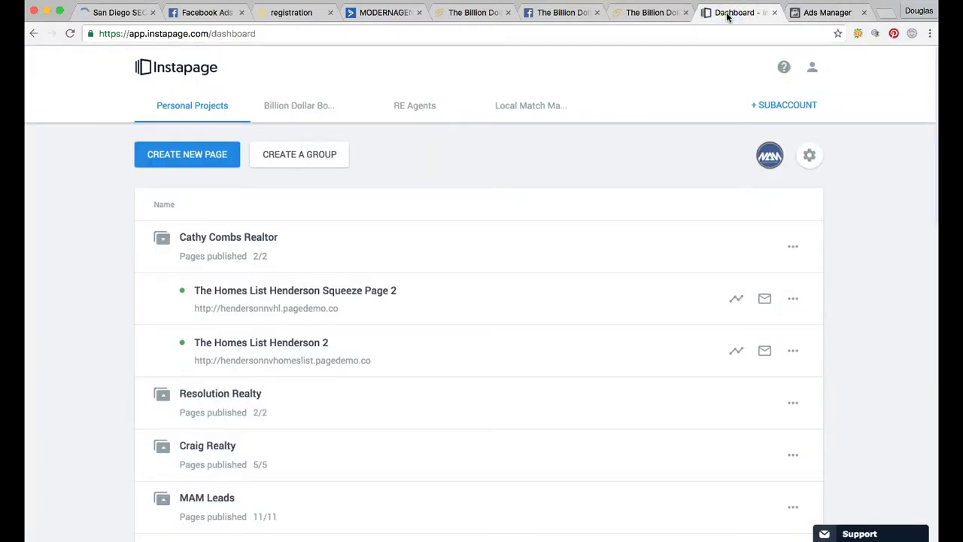
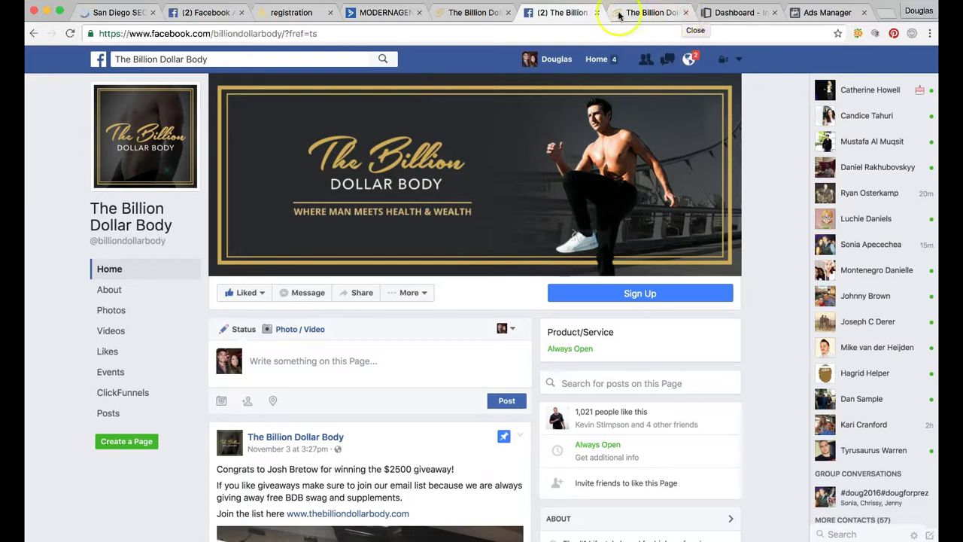
{"action": "left_click", "coordinate": [719, 14]}
Return to Ads Manager, continue from the San Diego ad set to the ad creation stage and go to Page & Links.
{"action": "left_click", "coordinate": [826, 13]}
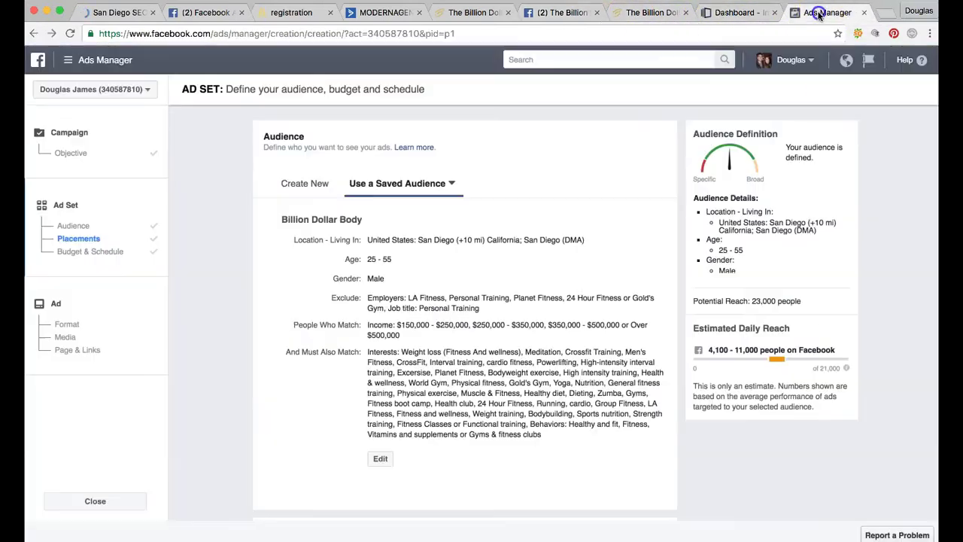
{"action": "scroll", "coordinate": [578, 160], "scroll_direction": "down", "scroll_amount": 10}
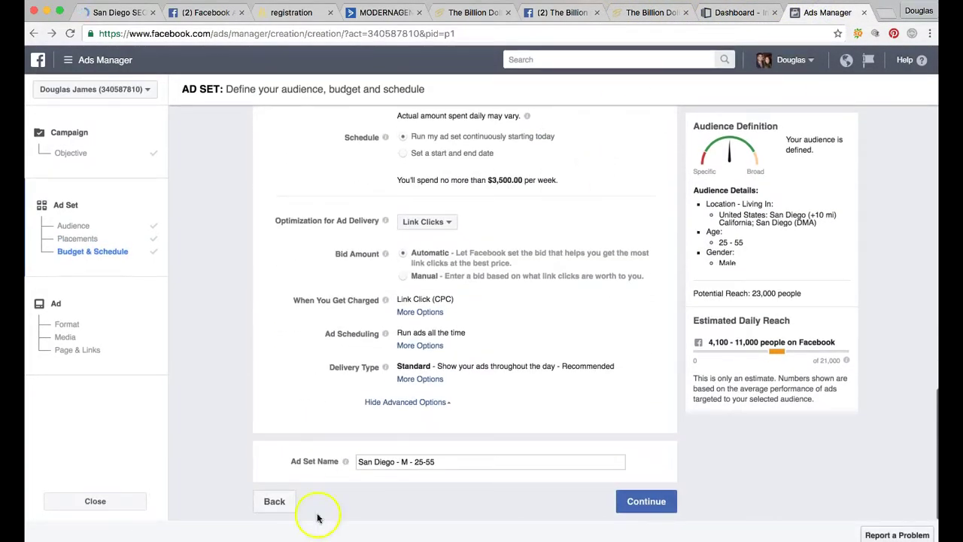
{"action": "left_click", "coordinate": [649, 501]}
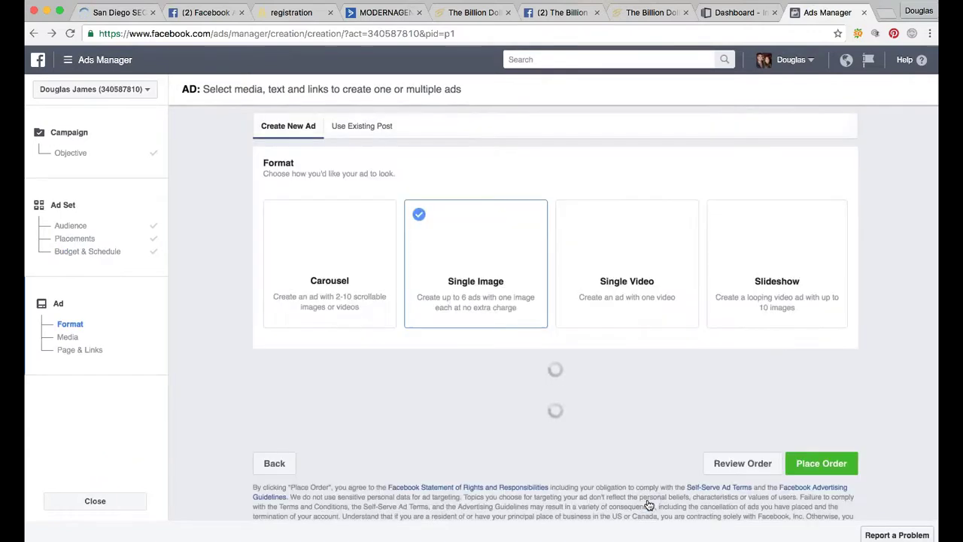
{"action": "scroll", "coordinate": [459, 248], "scroll_direction": "down", "scroll_amount": 3}
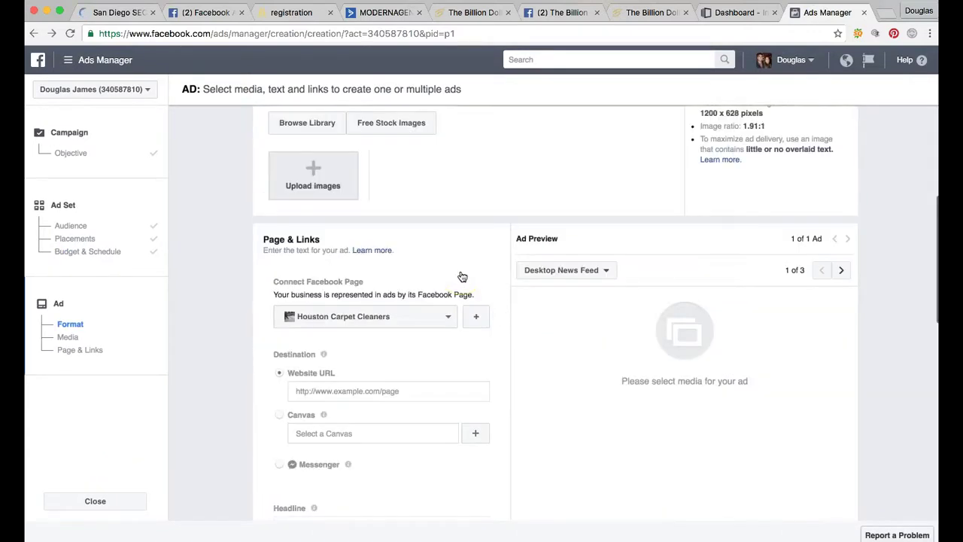
Add the free stock image of seven people standing in a row with devices to the single-image ad.
{"action": "scroll", "coordinate": [459, 275], "scroll_direction": "up", "scroll_amount": 3}
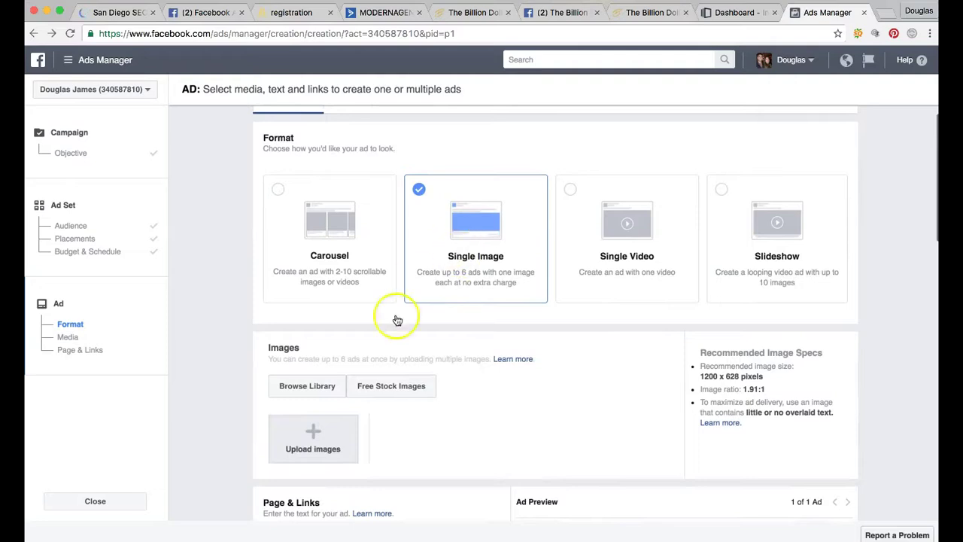
{"action": "left_click", "coordinate": [383, 391]}
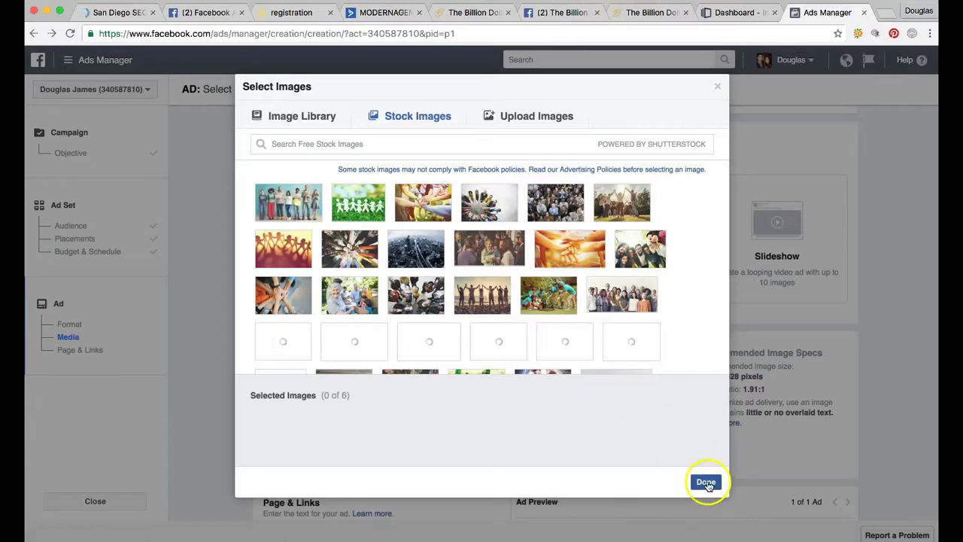
{"action": "left_click", "coordinate": [288, 202]}
{"action": "left_click", "coordinate": [708, 483]}
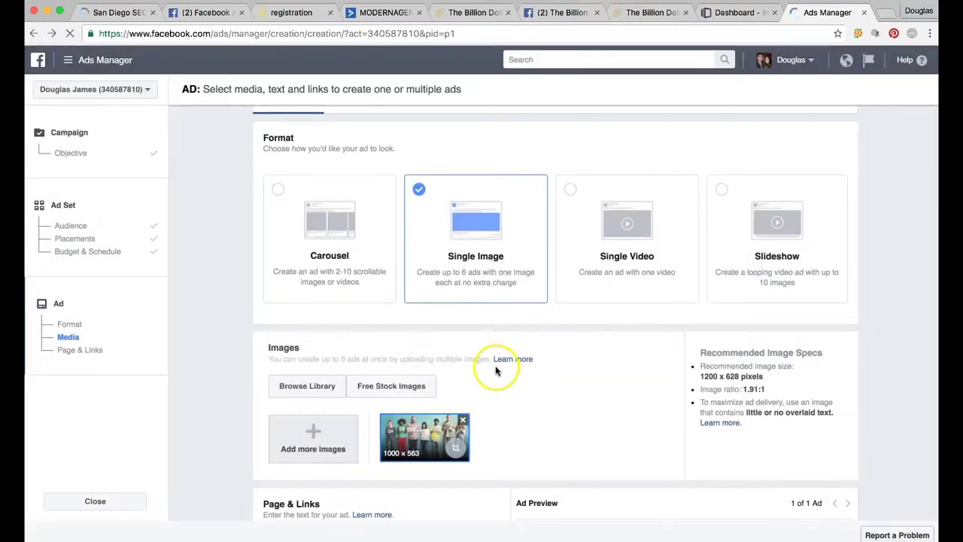
Set the ad's destination to Messenger instead of a website URL.
{"action": "scroll", "coordinate": [495, 370], "scroll_direction": "down", "scroll_amount": 5}
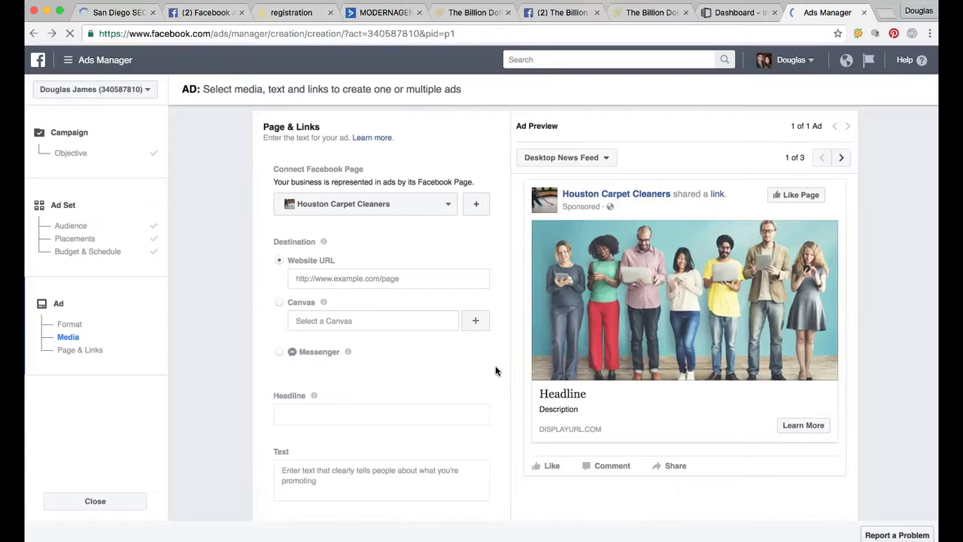
{"action": "left_click", "coordinate": [361, 279]}
{"action": "left_click", "coordinate": [255, 277]}
{"action": "left_click", "coordinate": [279, 351]}
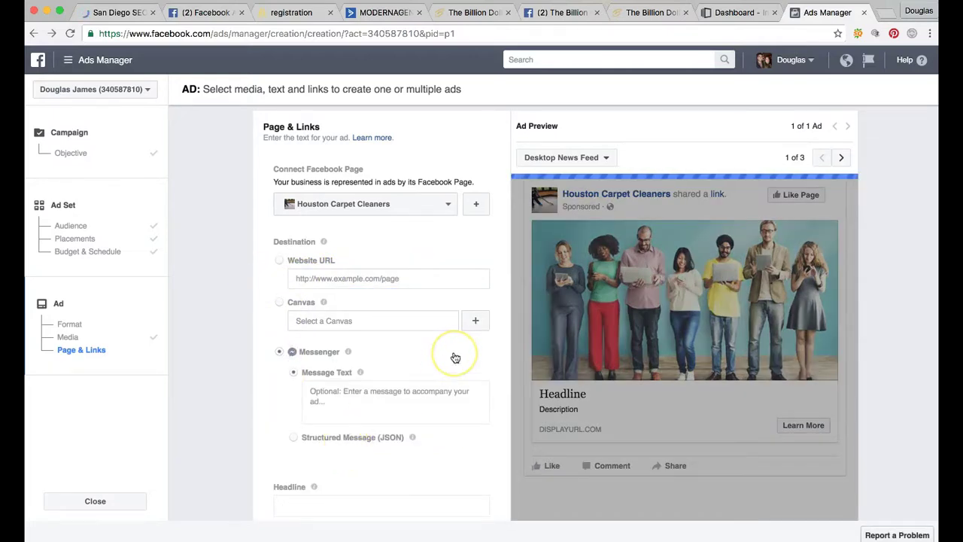
Set the ad's call to action to Send Message.
{"action": "scroll", "coordinate": [455, 358], "scroll_direction": "down", "scroll_amount": 3}
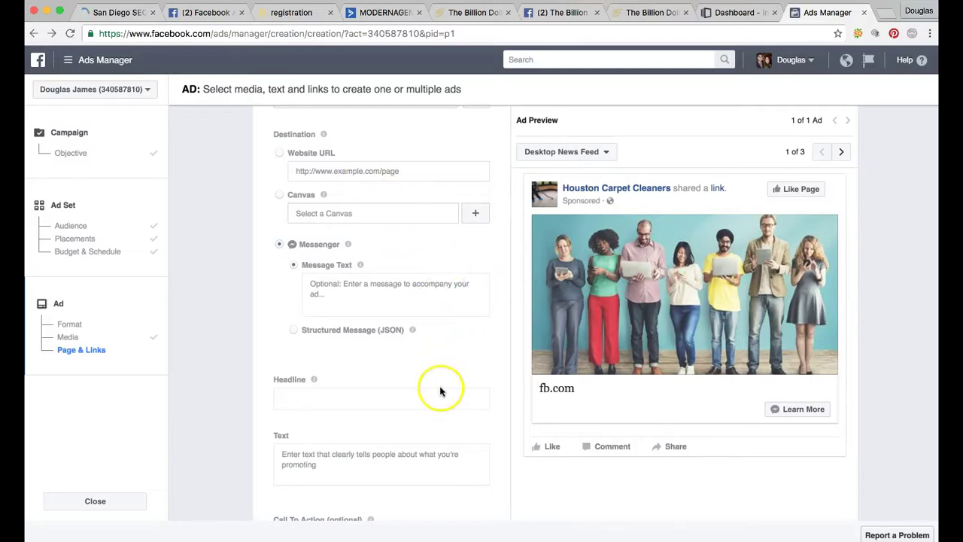
{"action": "scroll", "coordinate": [441, 389], "scroll_direction": "down", "scroll_amount": 3}
{"action": "left_click", "coordinate": [303, 436]}
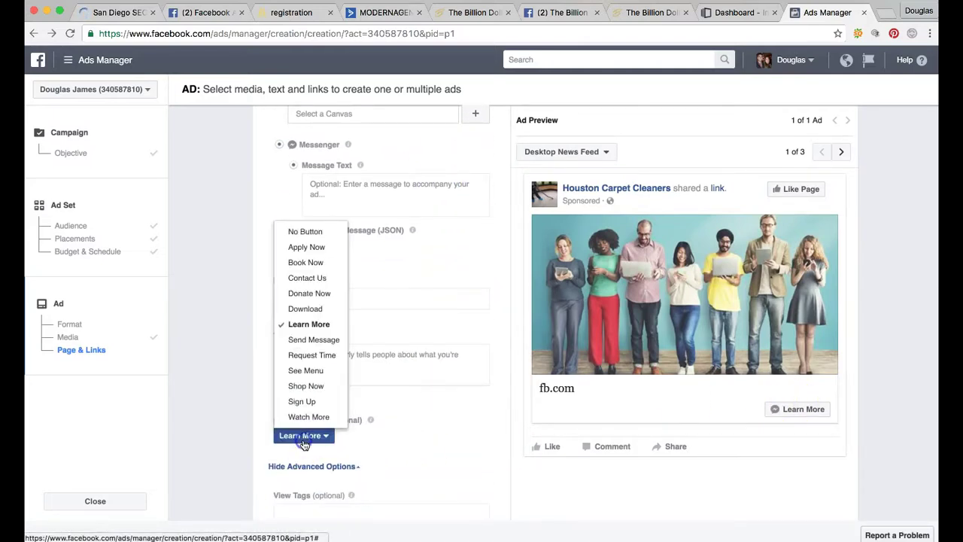
{"action": "left_click", "coordinate": [315, 340]}
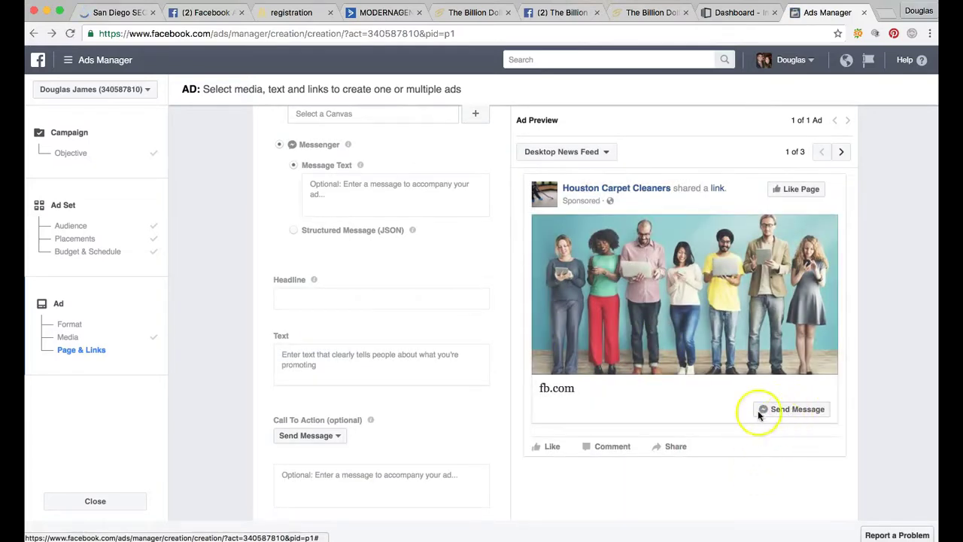
Enter "Send Me A Message On Facebook Here..." as the ad's headline and review the ad's setup and preview.
{"action": "left_click", "coordinate": [306, 296]}
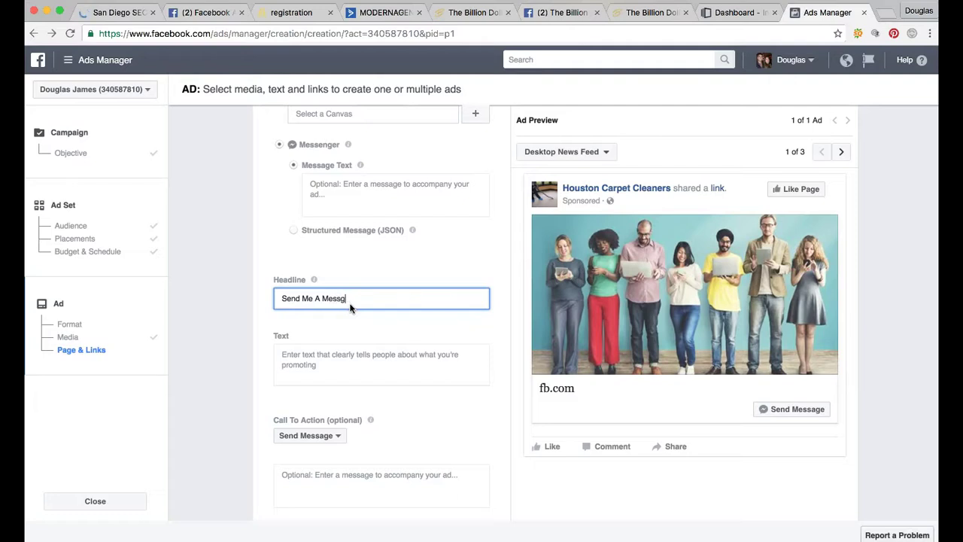
{"action": "type", "text": "on"}
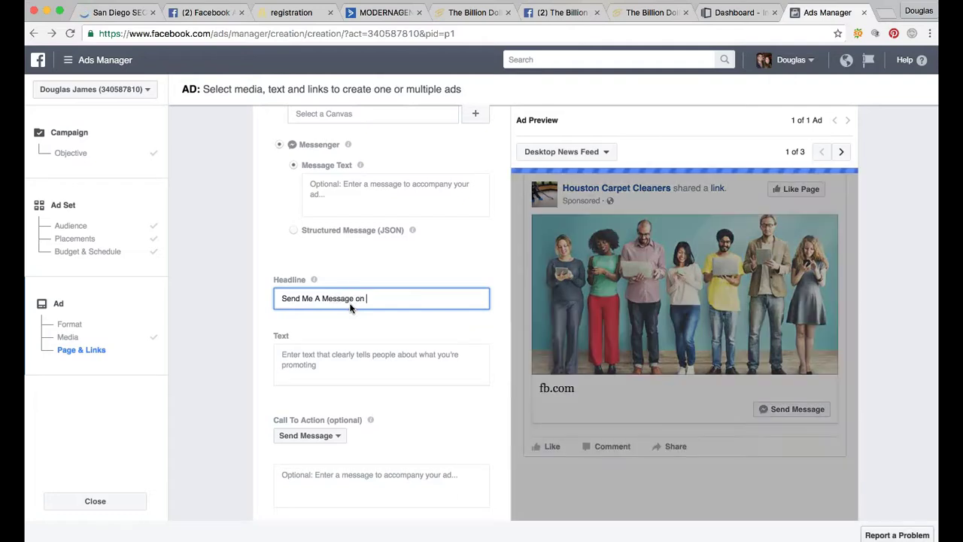
{"action": "type", "text": " Facebook Here..."}
{"action": "left_click", "coordinate": [366, 297]}
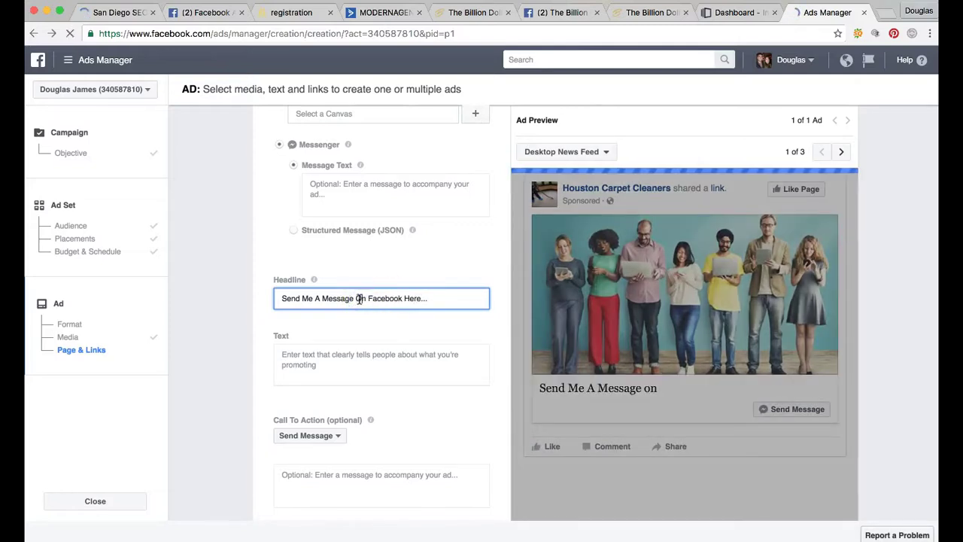
{"action": "left_click", "coordinate": [370, 314]}
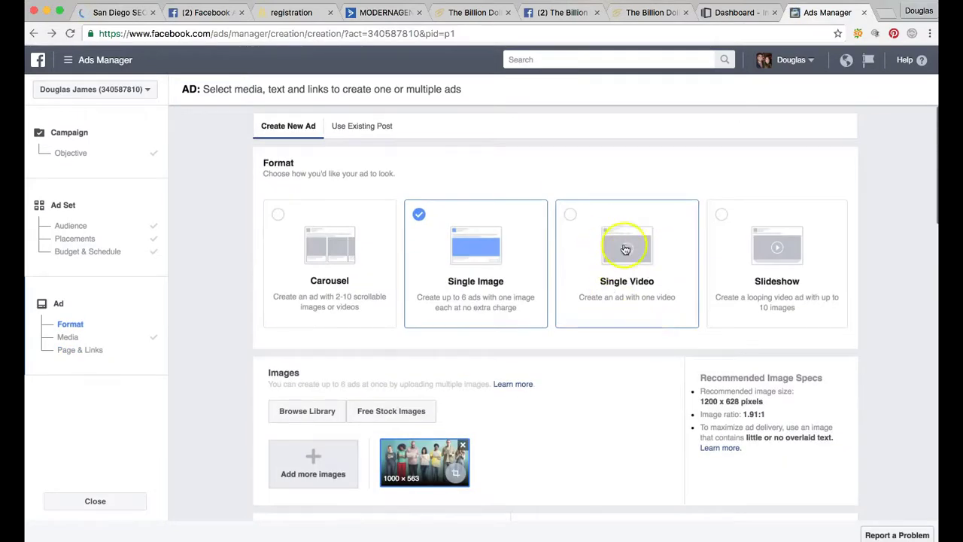
{"action": "scroll", "coordinate": [542, 394], "scroll_direction": "down", "scroll_amount": 3}
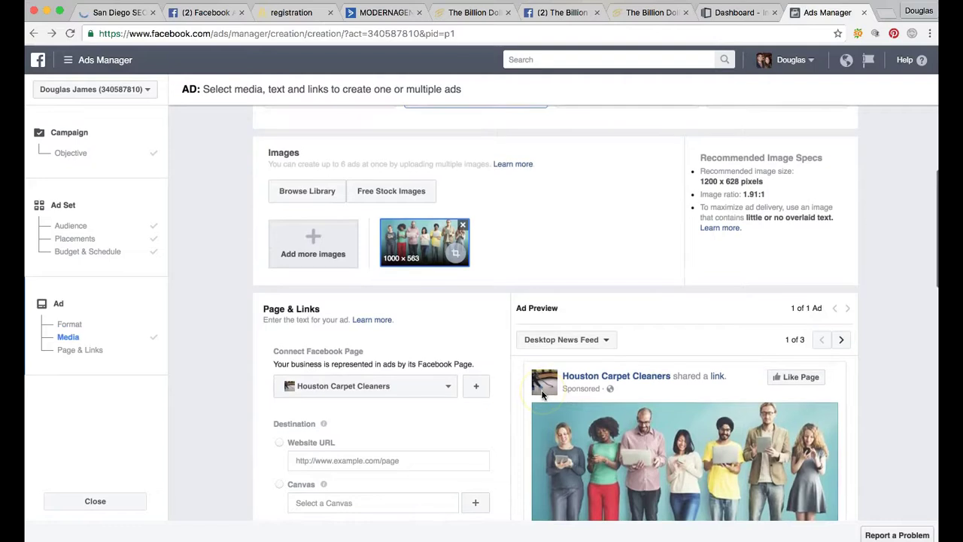
{"action": "scroll", "coordinate": [541, 394], "scroll_direction": "down", "scroll_amount": 2}
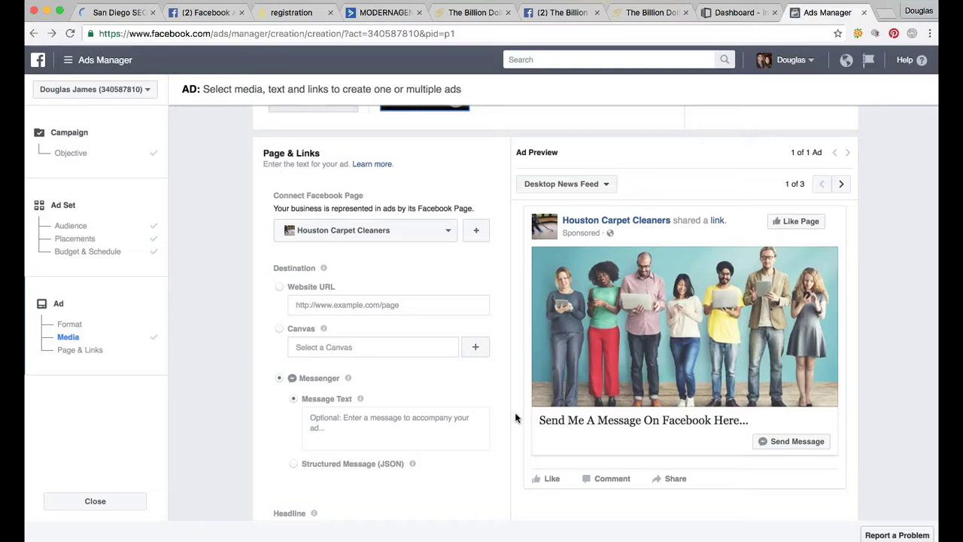
{"action": "scroll", "coordinate": [601, 376], "scroll_direction": "down", "scroll_amount": 1}
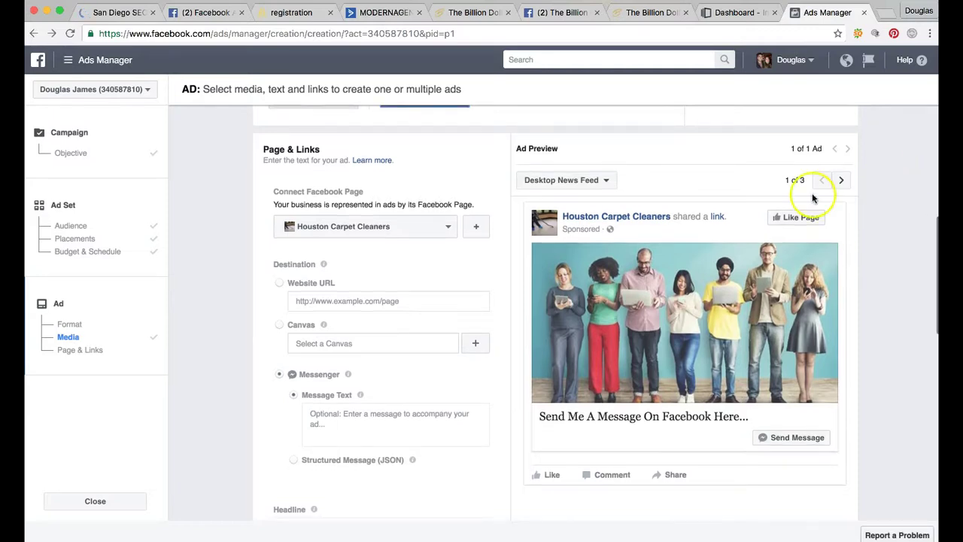
Look over the already open Billion Dollar Body website and its Facebook page.
{"action": "left_click", "coordinate": [479, 12]}
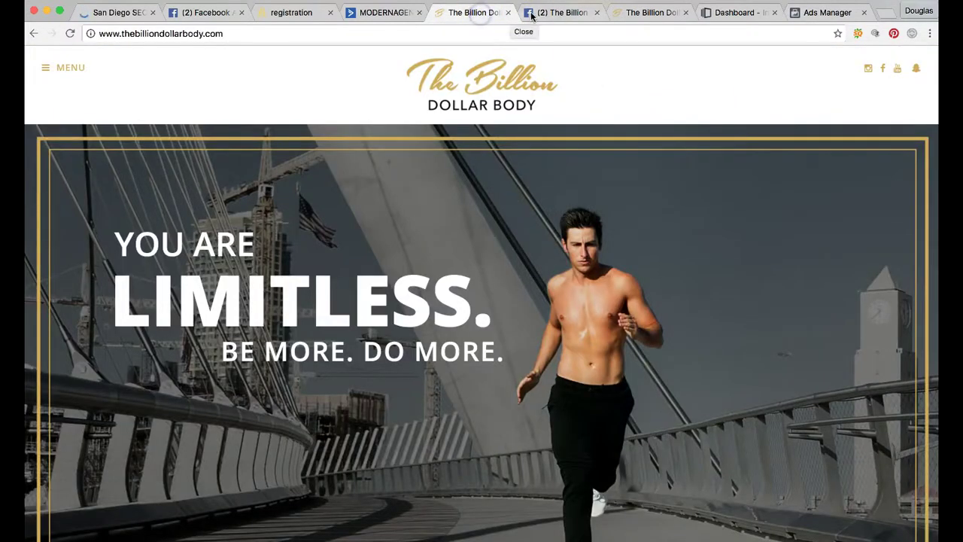
{"action": "left_click", "coordinate": [571, 13]}
{"action": "left_click", "coordinate": [635, 12]}
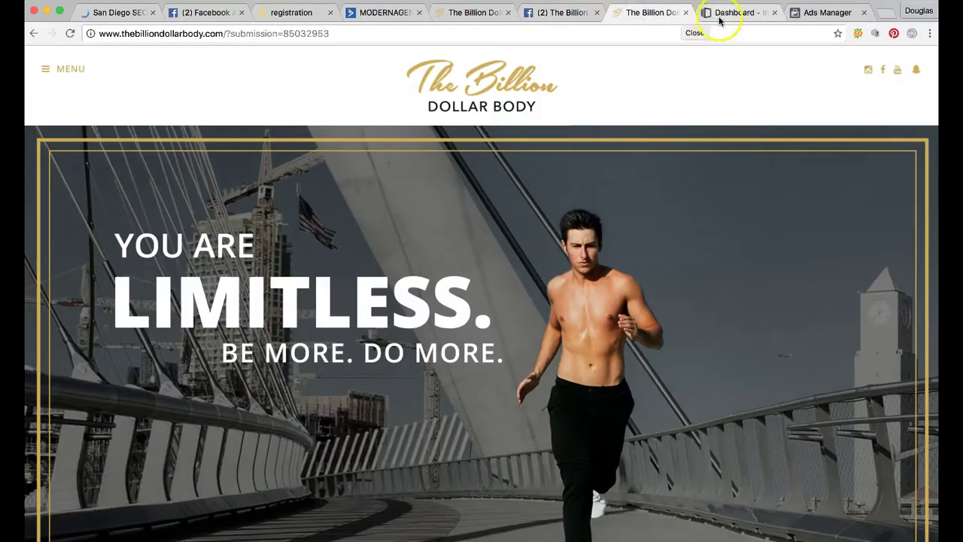
{"action": "scroll", "coordinate": [624, 118], "scroll_direction": "down", "scroll_amount": 4}
{"action": "scroll", "coordinate": [624, 124], "scroll_direction": "up", "scroll_amount": 2}
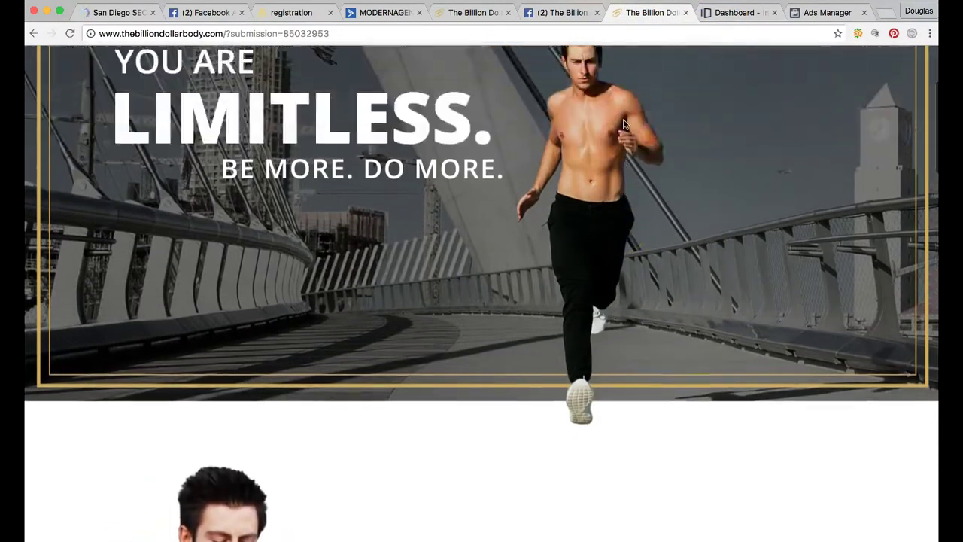
{"action": "left_click", "coordinate": [481, 13]}
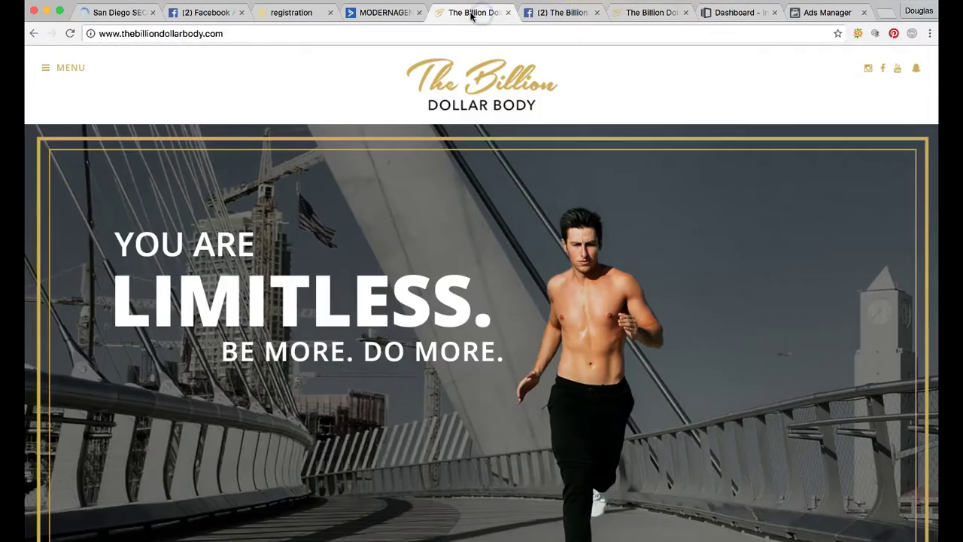
Switch to Instapage, open the published Billion Dollar Body Page from the Billion Dollar Body subaccount and look it over.
{"action": "left_click", "coordinate": [727, 13]}
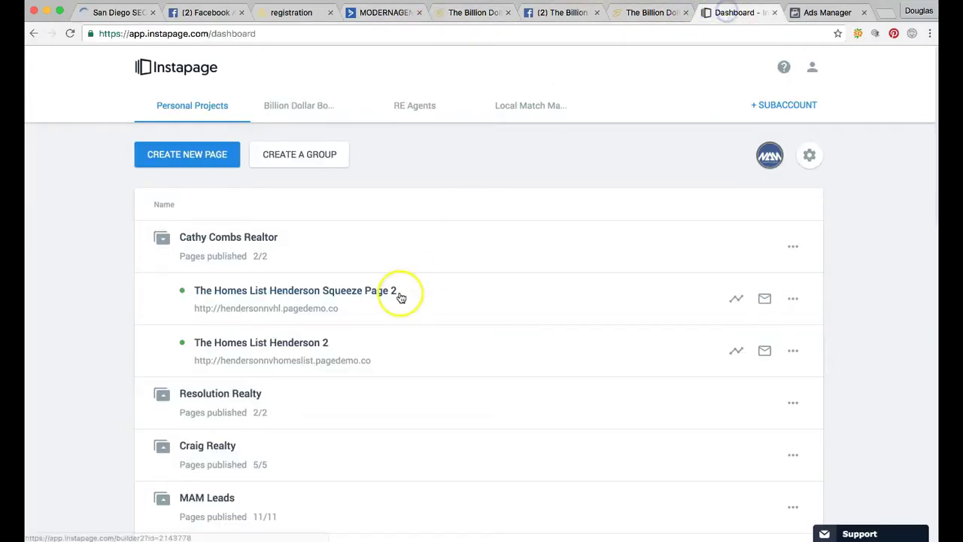
{"action": "left_click", "coordinate": [326, 110]}
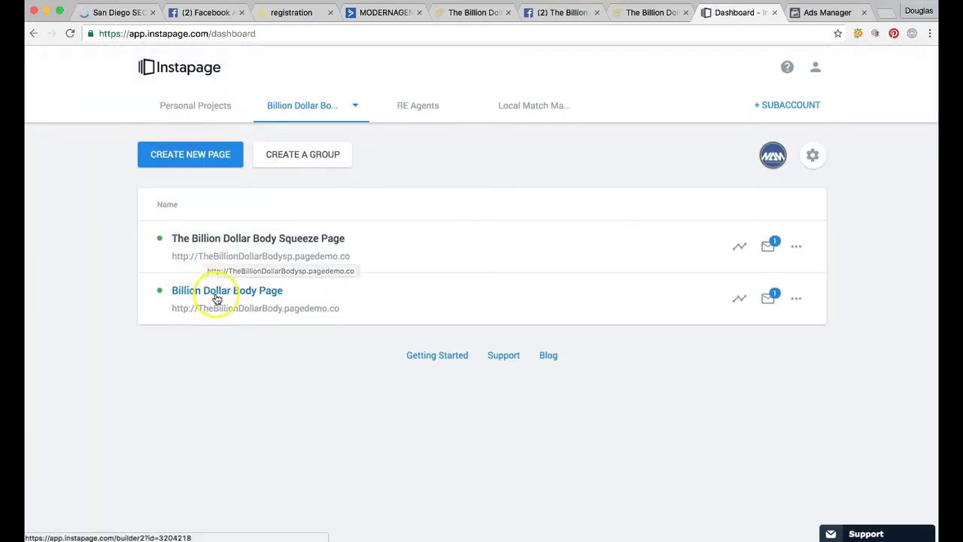
{"action": "left_click", "coordinate": [258, 311]}
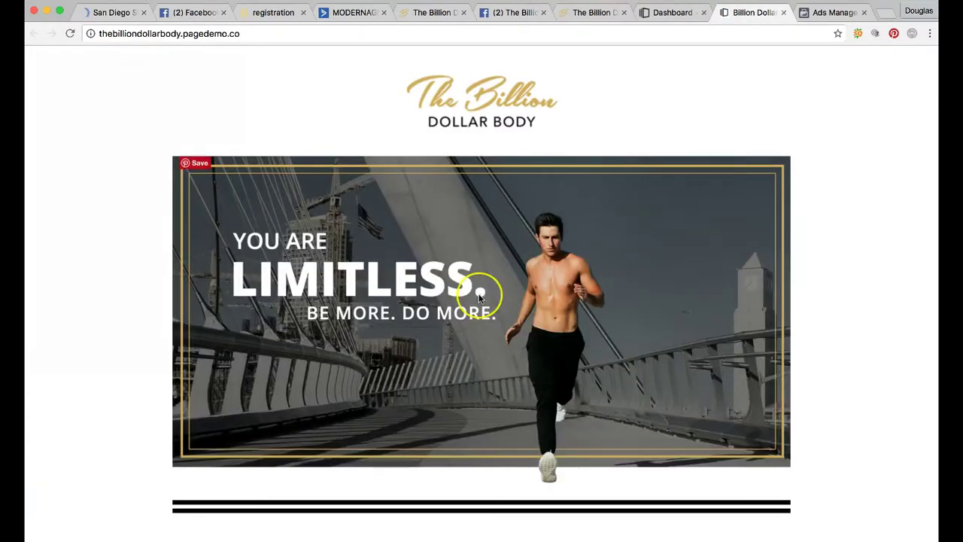
{"action": "scroll", "coordinate": [479, 297], "scroll_direction": "down", "scroll_amount": 5}
{"action": "scroll", "coordinate": [480, 298], "scroll_direction": "up", "scroll_amount": 5}
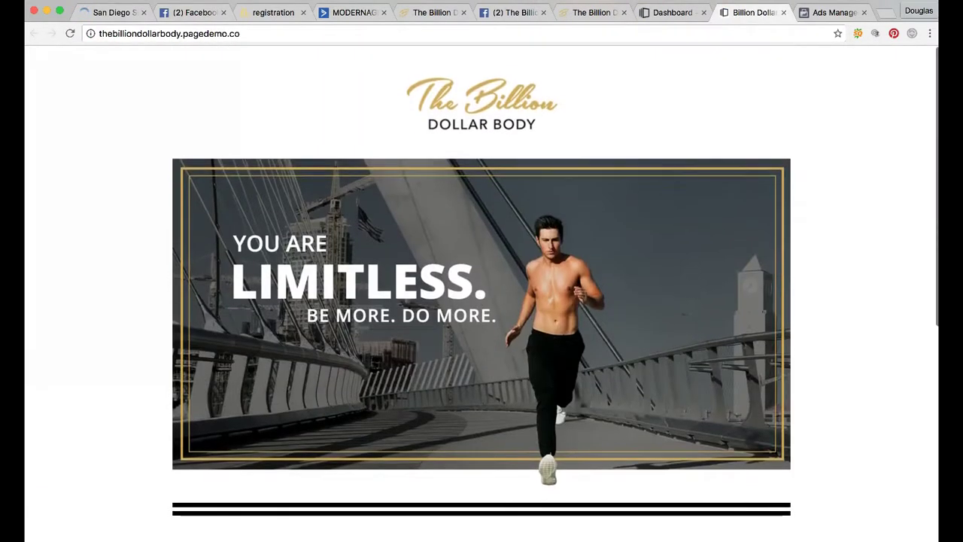
Open the published Billion Dollar Body Squeeze Page from Instapage and review its perks, client testimonials and learn-more links.
{"action": "left_click", "coordinate": [660, 13]}
{"action": "left_click", "coordinate": [313, 256]}
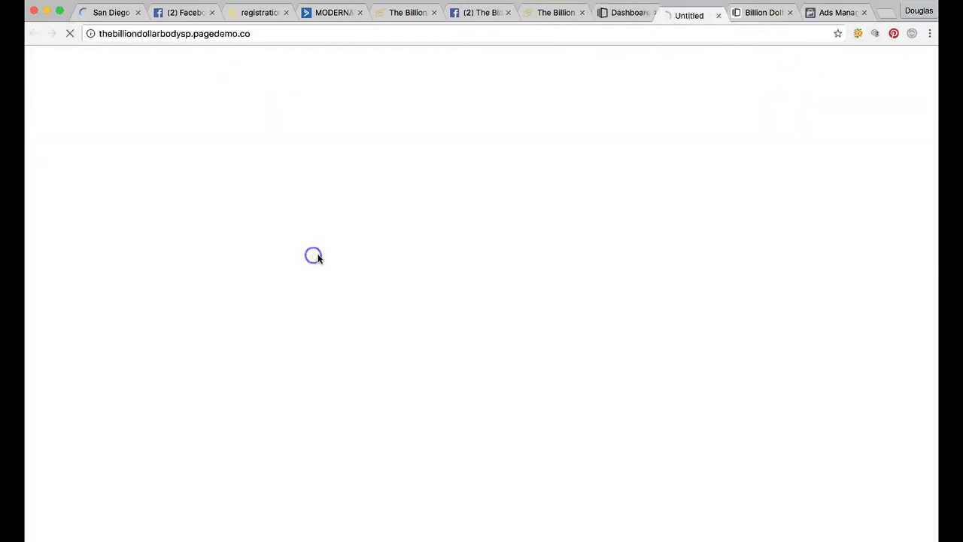
{"action": "scroll", "coordinate": [595, 229], "scroll_direction": "down", "scroll_amount": 5}
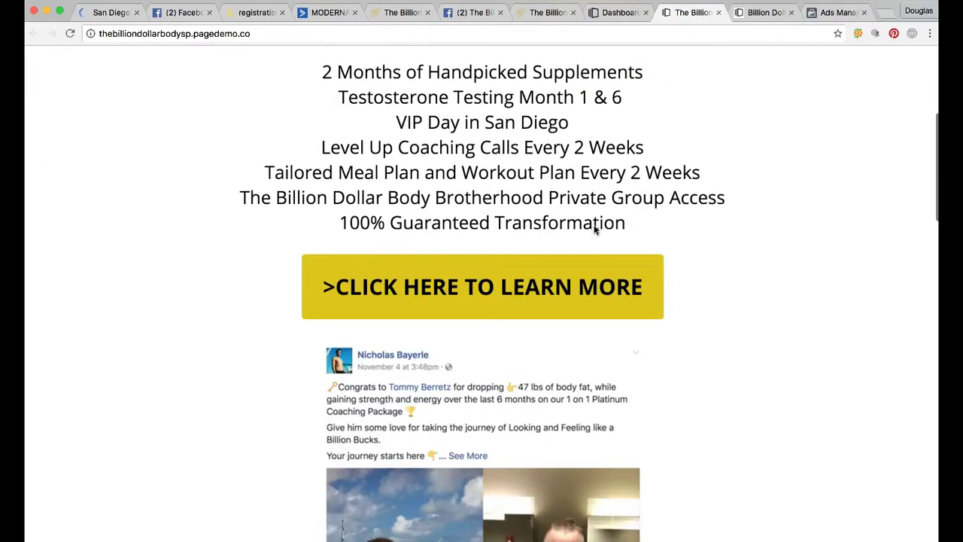
{"action": "scroll", "coordinate": [595, 230], "scroll_direction": "down", "scroll_amount": 6}
{"action": "scroll", "coordinate": [595, 230], "scroll_direction": "up", "scroll_amount": 8}
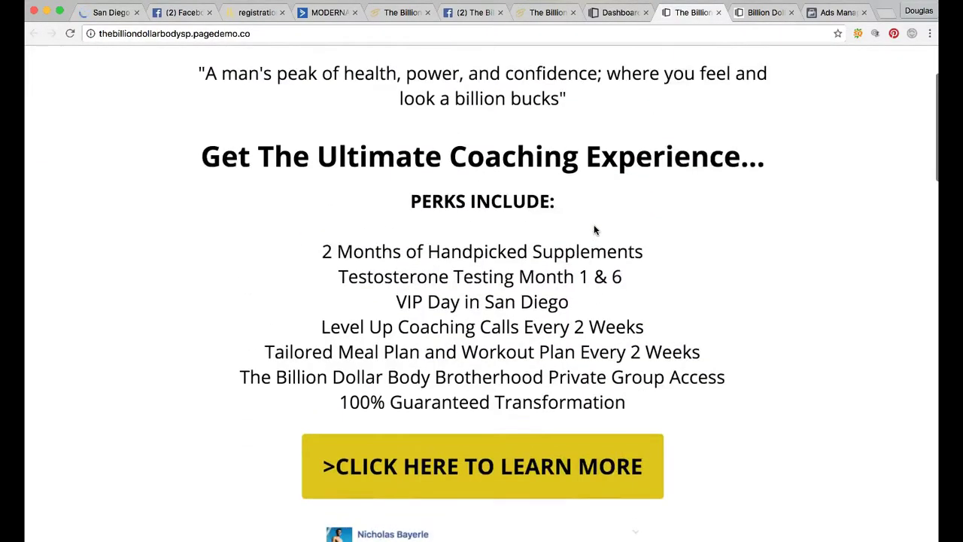
{"action": "scroll", "coordinate": [594, 229], "scroll_direction": "up", "scroll_amount": 2}
{"action": "scroll", "coordinate": [594, 229], "scroll_direction": "down", "scroll_amount": 1}
{"action": "scroll", "coordinate": [594, 229], "scroll_direction": "down", "scroll_amount": 3}
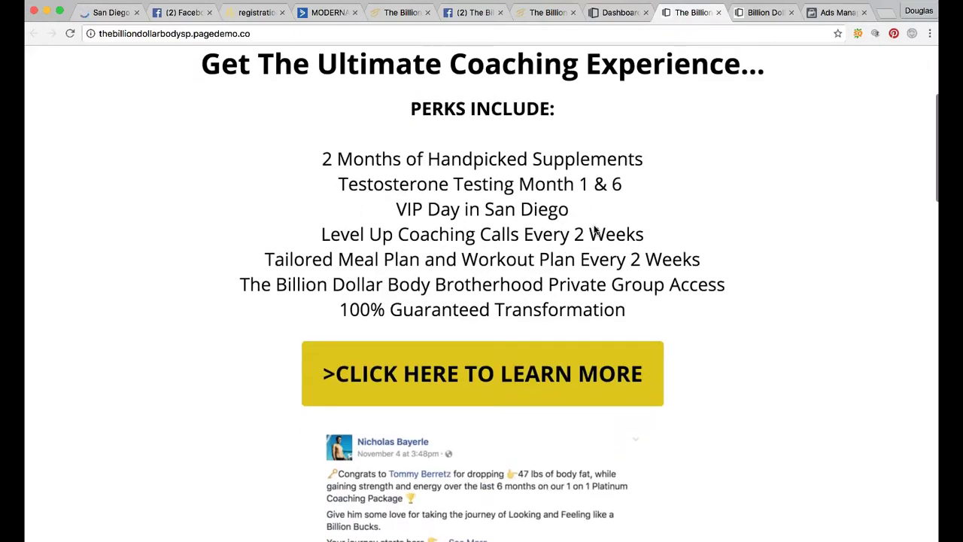
{"action": "scroll", "coordinate": [594, 229], "scroll_direction": "down", "scroll_amount": 3}
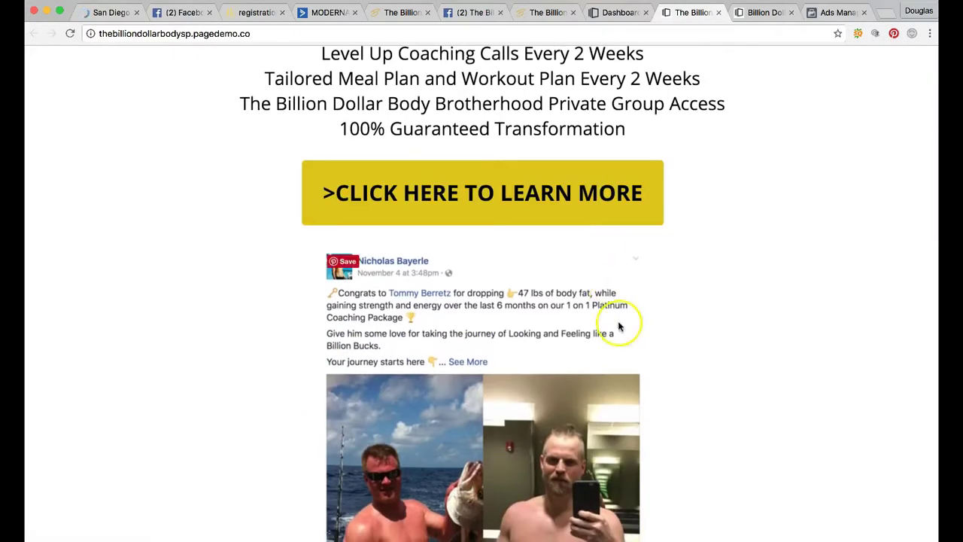
{"action": "scroll", "coordinate": [620, 327], "scroll_direction": "down", "scroll_amount": 4}
{"action": "scroll", "coordinate": [621, 338], "scroll_direction": "down", "scroll_amount": 3}
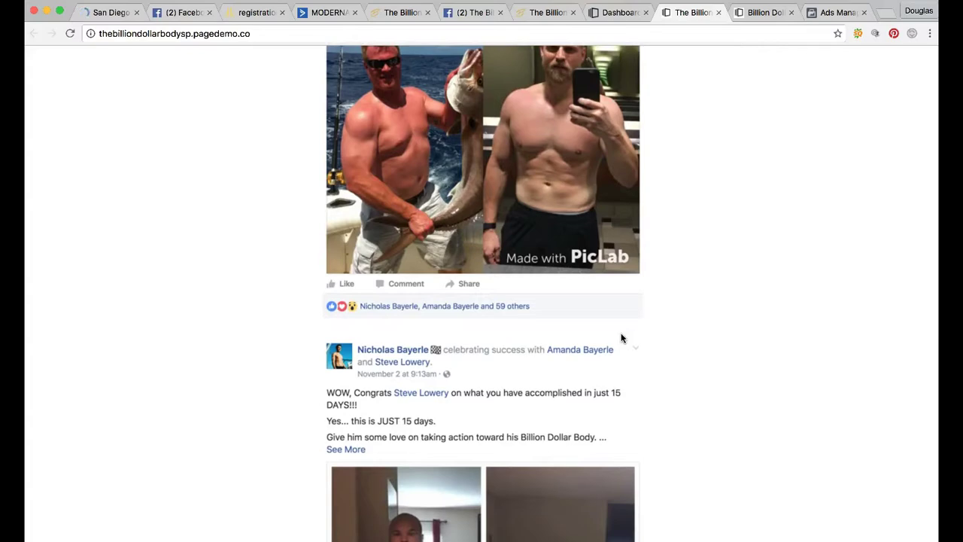
{"action": "scroll", "coordinate": [622, 338], "scroll_direction": "down", "scroll_amount": 5}
{"action": "scroll", "coordinate": [621, 337], "scroll_direction": "down", "scroll_amount": 6}
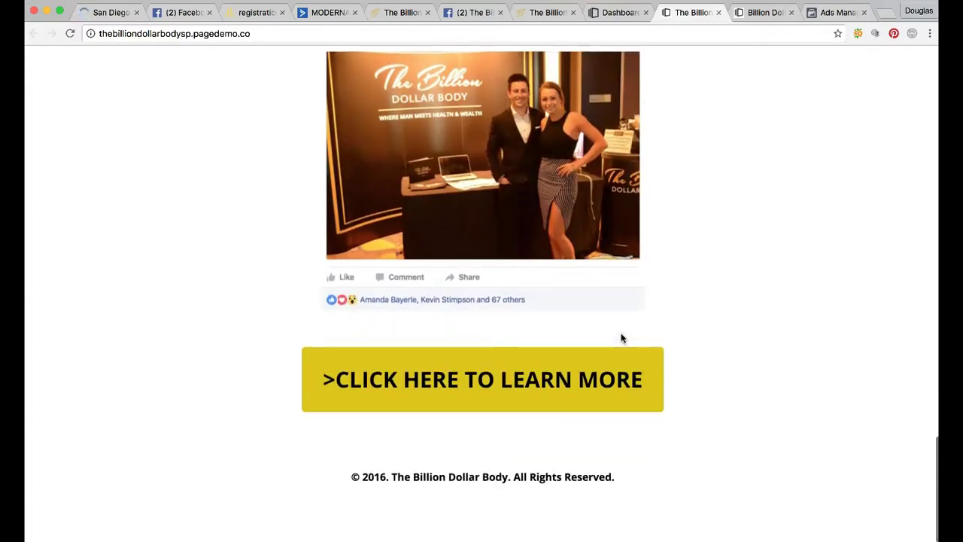
{"action": "scroll", "coordinate": [622, 338], "scroll_direction": "up", "scroll_amount": 10}
{"action": "scroll", "coordinate": [622, 338], "scroll_direction": "up", "scroll_amount": 15}
{"action": "left_click", "coordinate": [705, 288]}
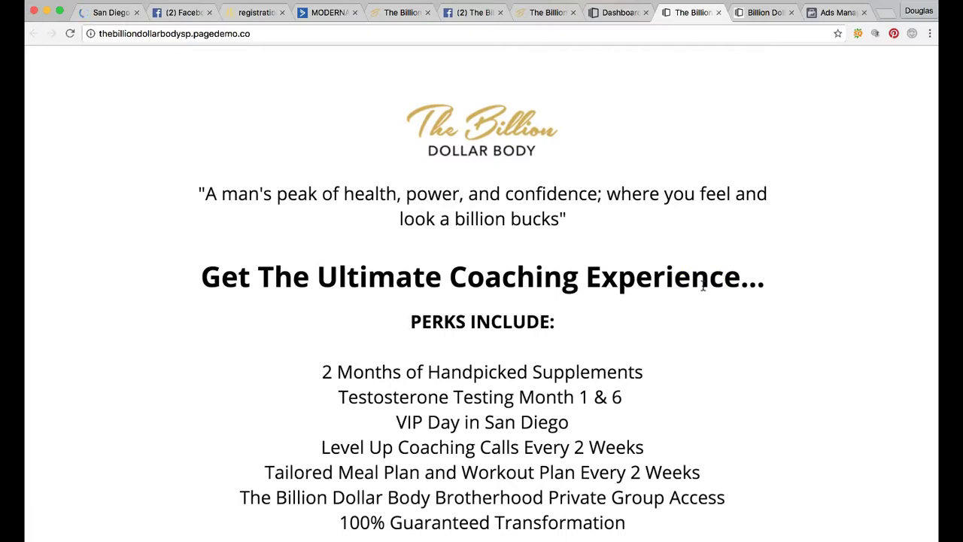
Revisit the Billion Dollar Body website, and examine the Facebook ad performance results on the Amped Local landing page.
{"action": "left_click", "coordinate": [389, 27]}
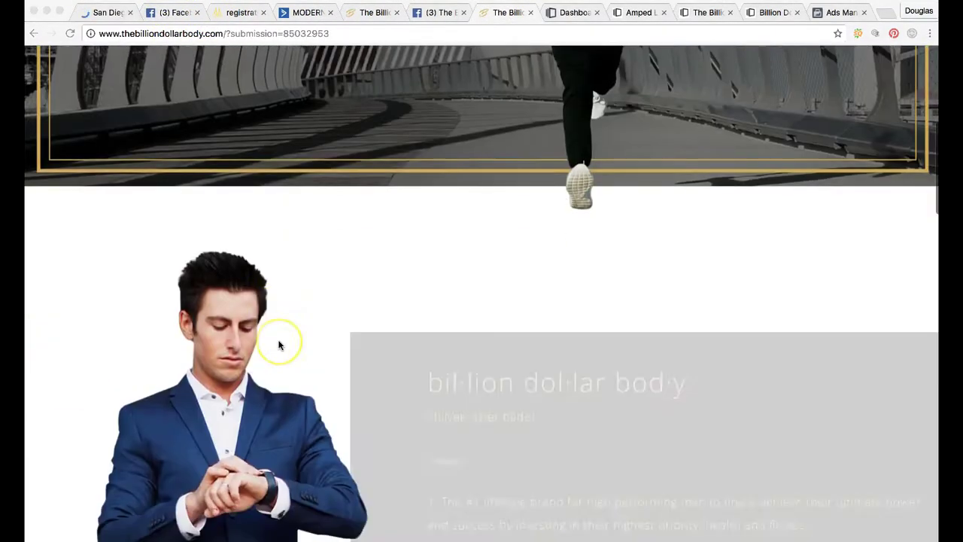
{"action": "scroll", "coordinate": [277, 342], "scroll_direction": "up", "scroll_amount": 4}
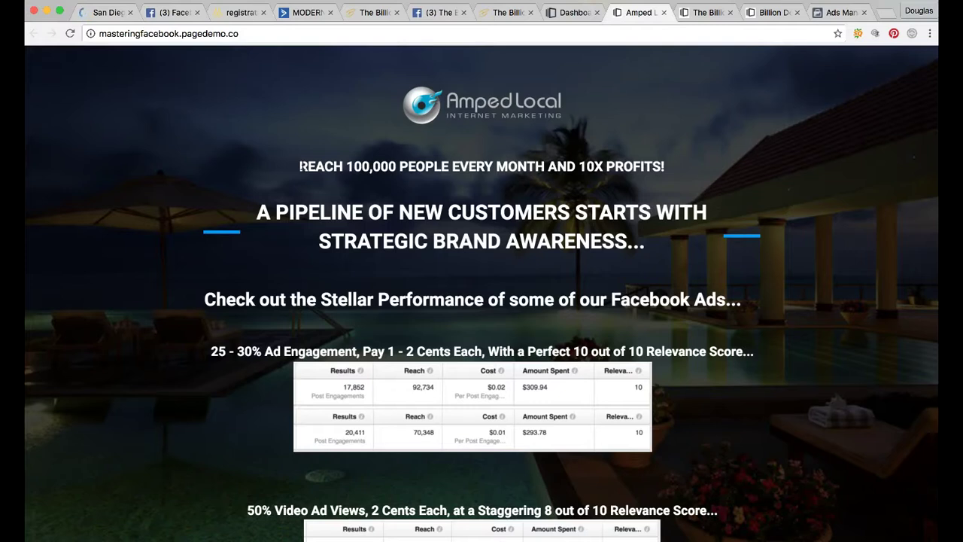
{"action": "scroll", "coordinate": [410, 150], "scroll_direction": "down", "scroll_amount": 2}
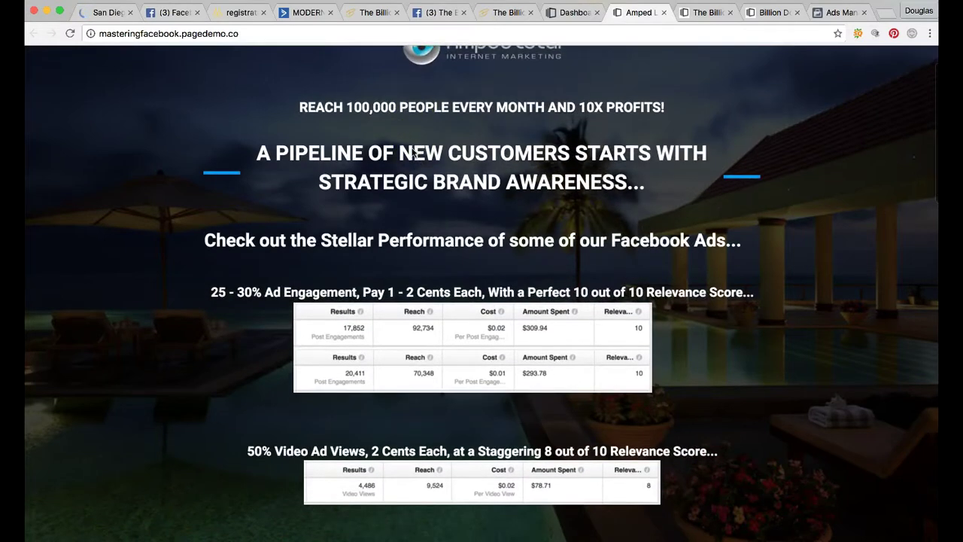
{"action": "scroll", "coordinate": [413, 151], "scroll_direction": "down", "scroll_amount": 2}
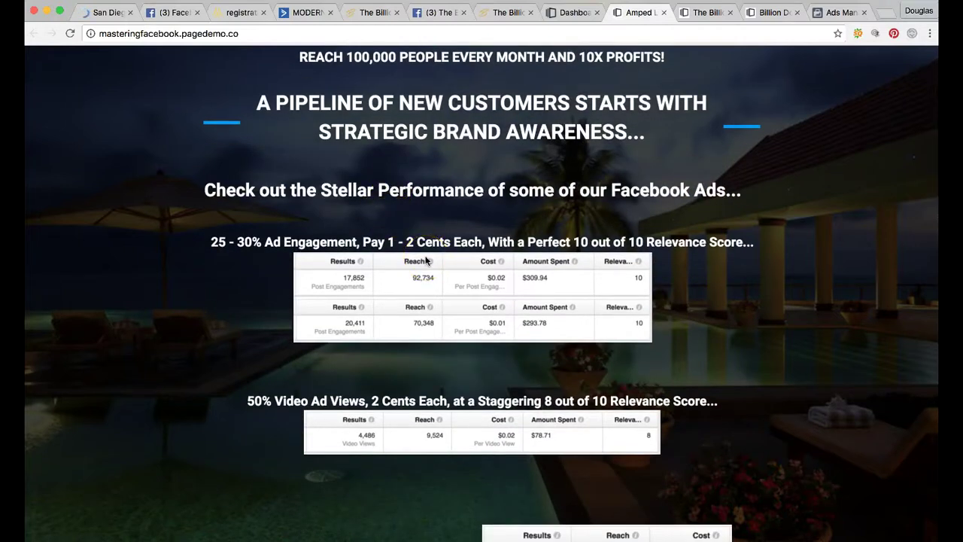
{"action": "left_click", "coordinate": [535, 293]}
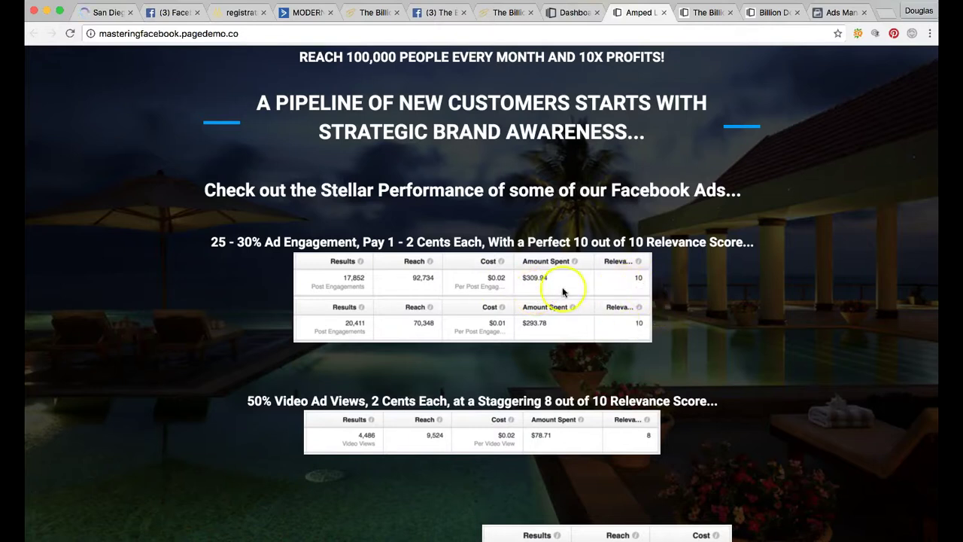
{"action": "scroll", "coordinate": [498, 293], "scroll_direction": "down", "scroll_amount": 5}
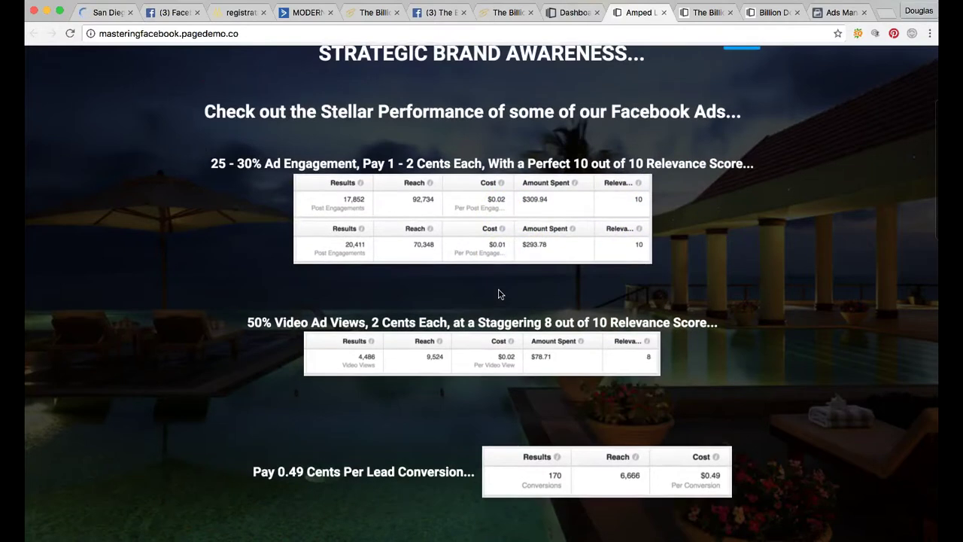
{"action": "scroll", "coordinate": [498, 293], "scroll_direction": "down", "scroll_amount": 3}
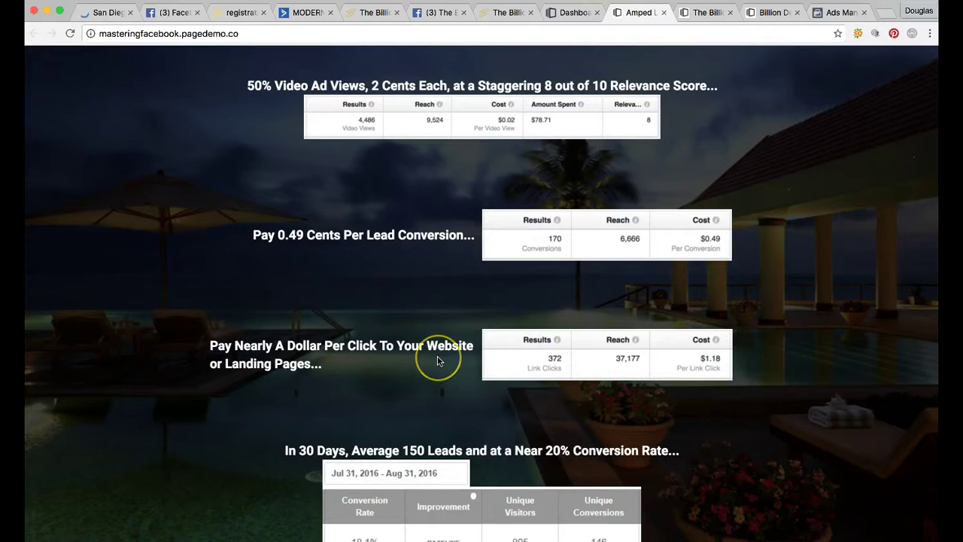
{"action": "scroll", "coordinate": [508, 373], "scroll_direction": "down", "scroll_amount": 2}
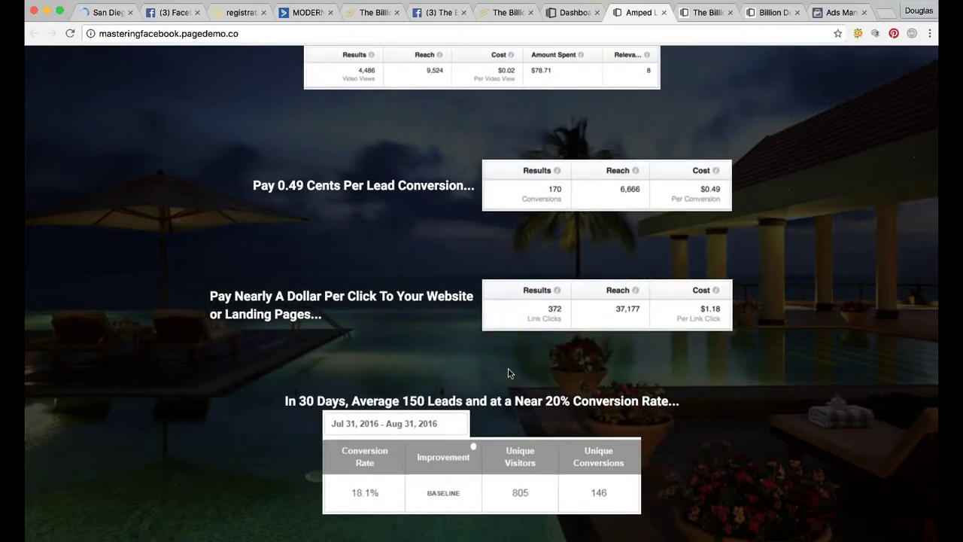
{"action": "scroll", "coordinate": [507, 373], "scroll_direction": "down", "scroll_amount": 4}
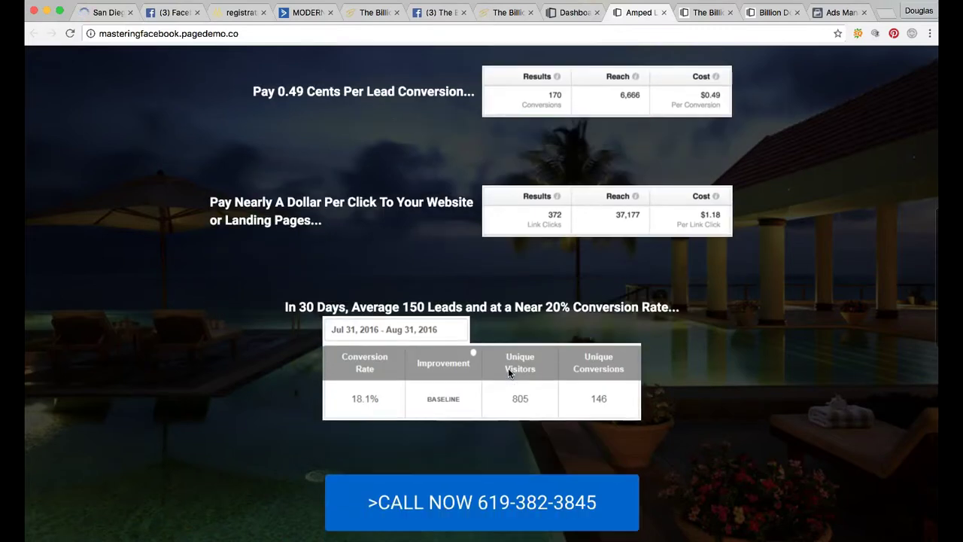